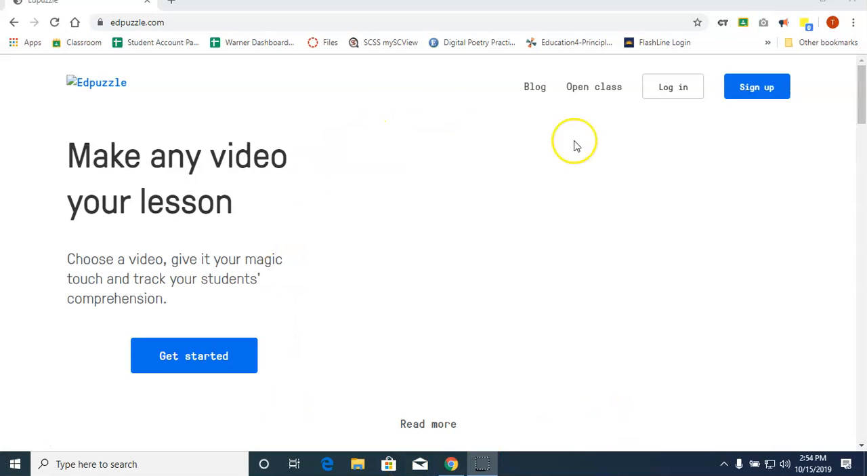
Log in to Edpuzzle as a teacher using the school Google account.
{"action": "left_click", "coordinate": [673, 90]}
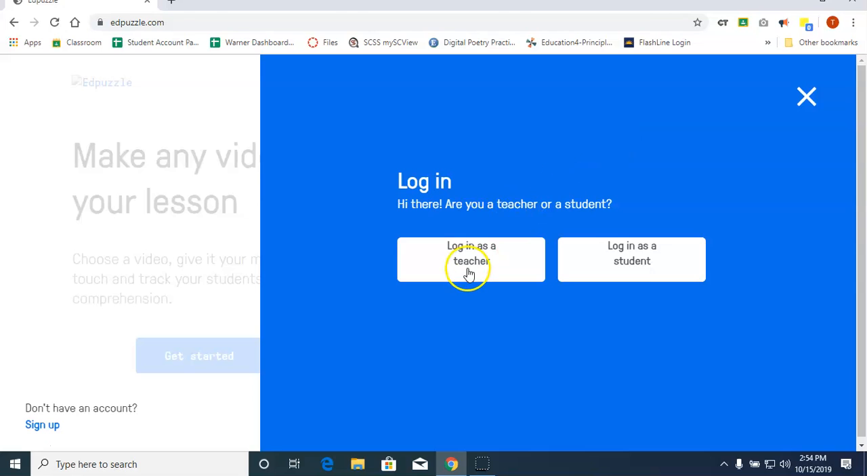
{"action": "left_click", "coordinate": [470, 269]}
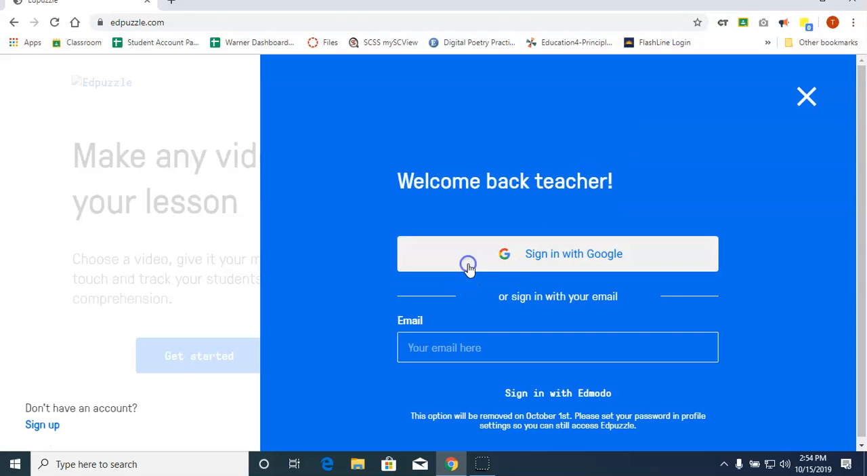
{"action": "left_click", "coordinate": [469, 269]}
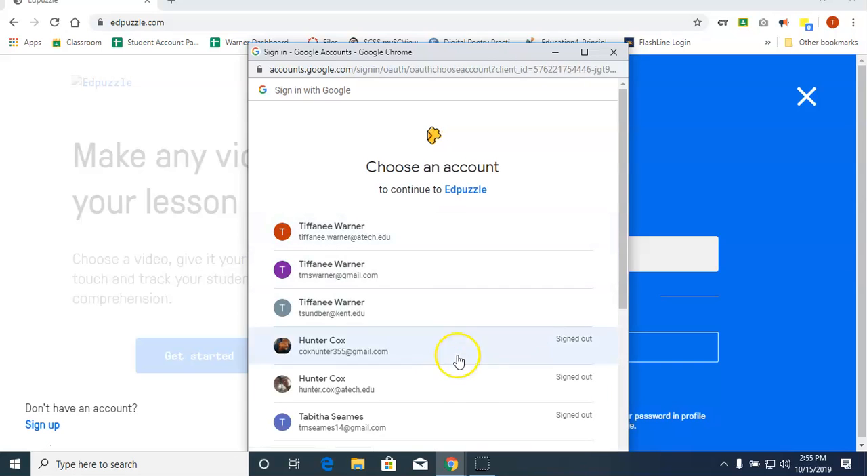
{"action": "left_click", "coordinate": [435, 237]}
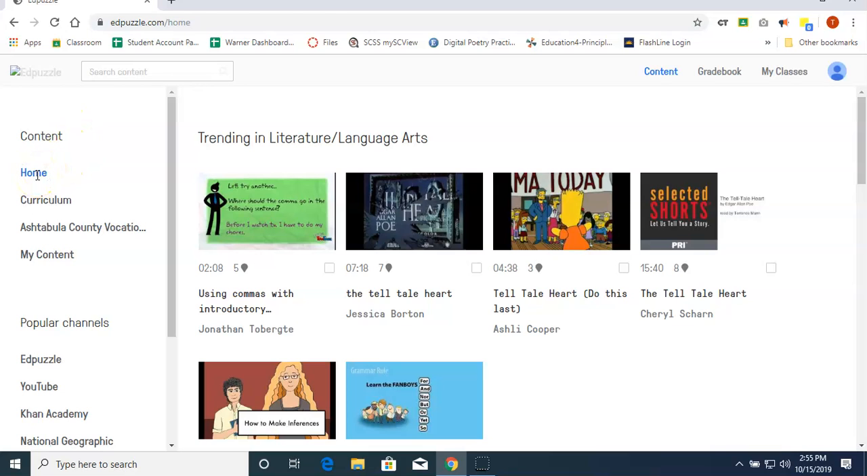
Open the High School content of Edpuzzle's Curriculum and look through its subject categories.
{"action": "left_click", "coordinate": [37, 202]}
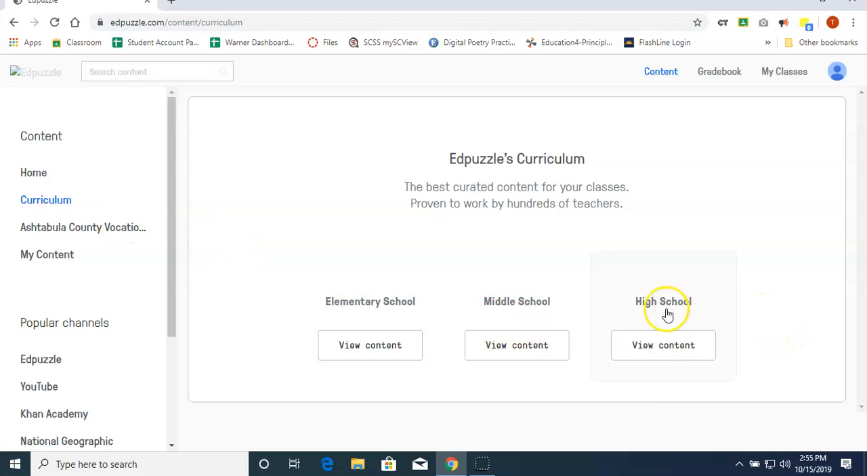
{"action": "left_click", "coordinate": [663, 347]}
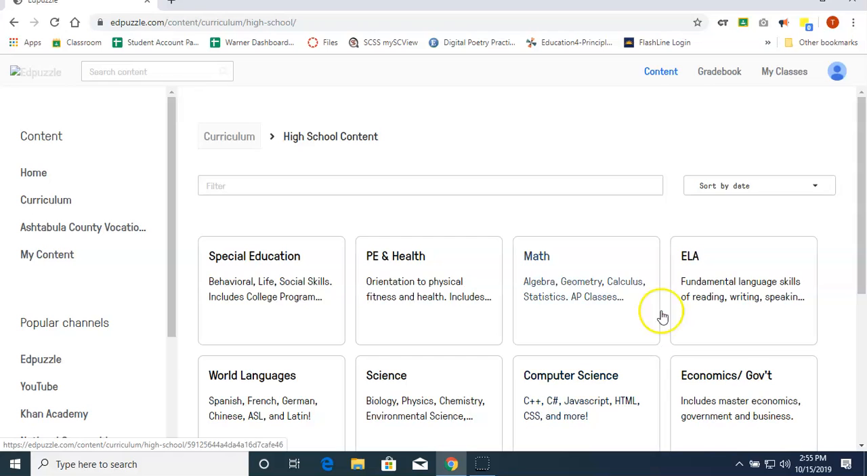
{"action": "scroll", "coordinate": [642, 291], "scroll_direction": "down", "scroll_amount": 3}
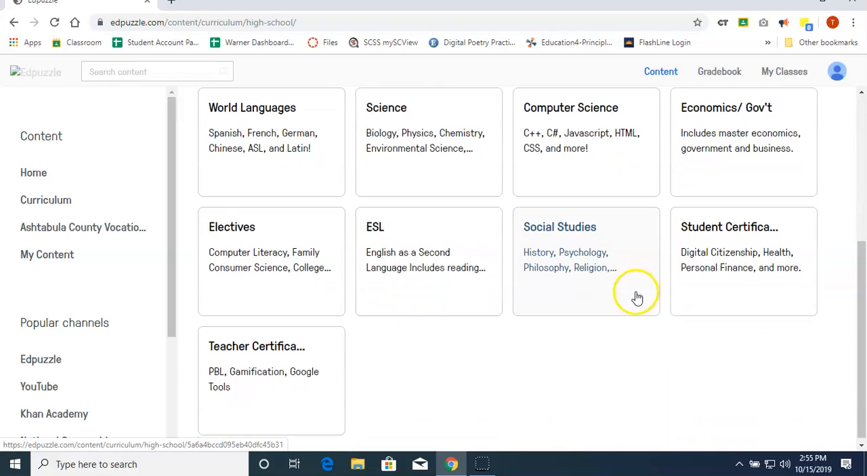
{"action": "scroll", "coordinate": [513, 385], "scroll_direction": "up", "scroll_amount": 2}
{"action": "scroll", "coordinate": [511, 384], "scroll_direction": "up", "scroll_amount": 2}
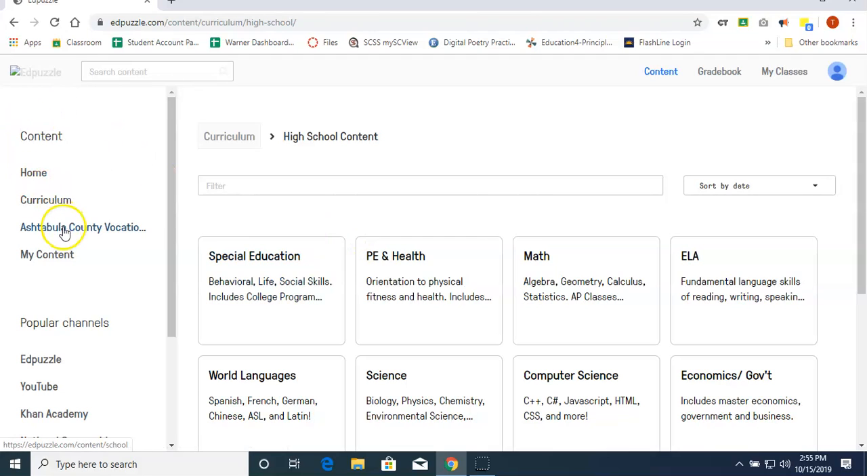
Open the My Content library and look through its saved videos.
{"action": "left_click", "coordinate": [57, 263]}
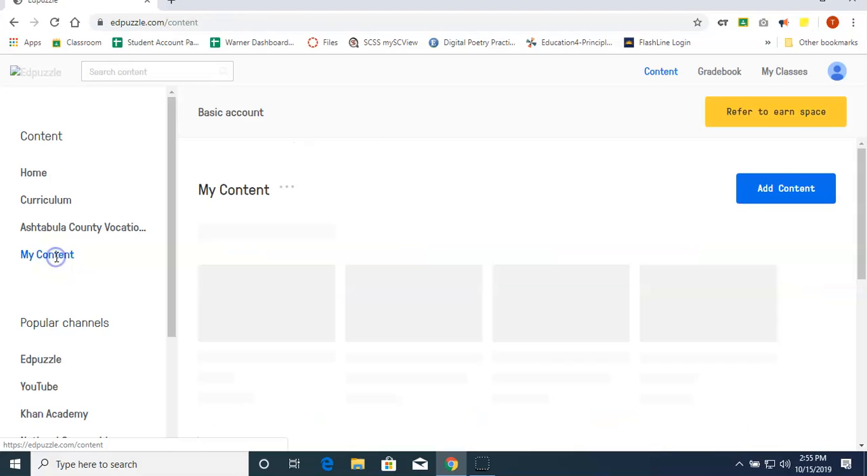
{"action": "scroll", "coordinate": [613, 266], "scroll_direction": "down", "scroll_amount": 2}
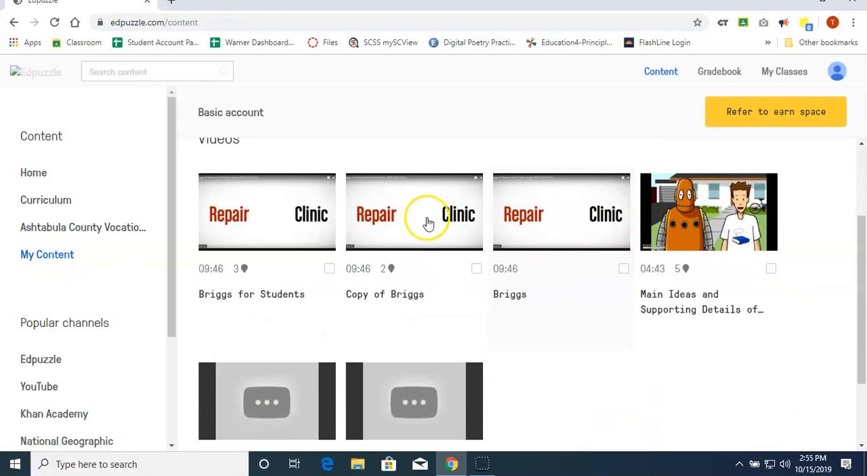
{"action": "scroll", "coordinate": [637, 317], "scroll_direction": "down", "scroll_amount": 1}
{"action": "scroll", "coordinate": [637, 317], "scroll_direction": "down", "scroll_amount": 1}
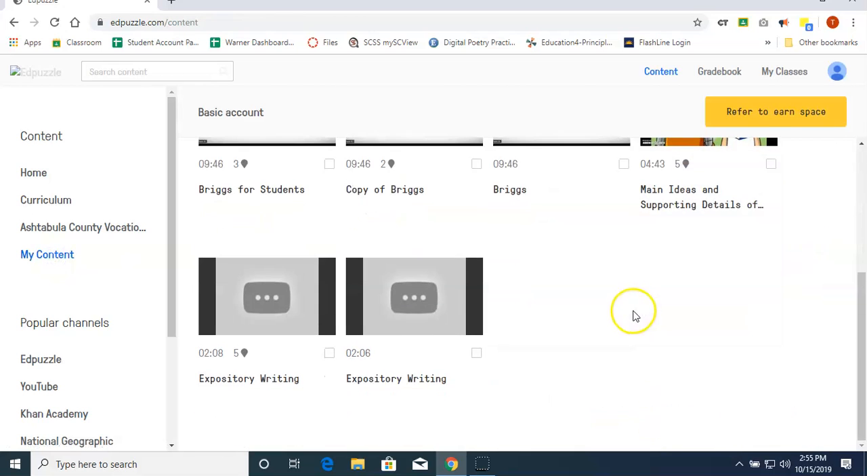
{"action": "scroll", "coordinate": [633, 315], "scroll_direction": "up", "scroll_amount": 4}
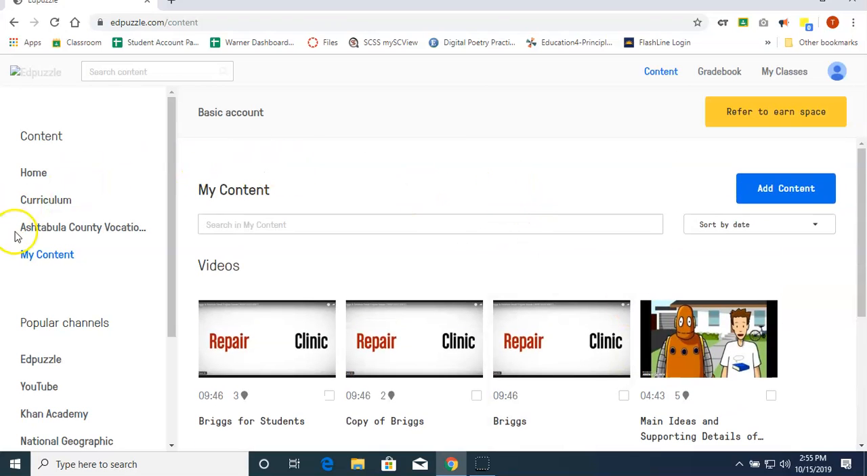
Open the YouTube channel from the popular channels and search it for "Welding".
{"action": "scroll", "coordinate": [80, 239], "scroll_direction": "down", "scroll_amount": 1}
{"action": "scroll", "coordinate": [80, 239], "scroll_direction": "down", "scroll_amount": 1}
{"action": "scroll", "coordinate": [80, 238], "scroll_direction": "down", "scroll_amount": 2}
{"action": "left_click", "coordinate": [94, 238]}
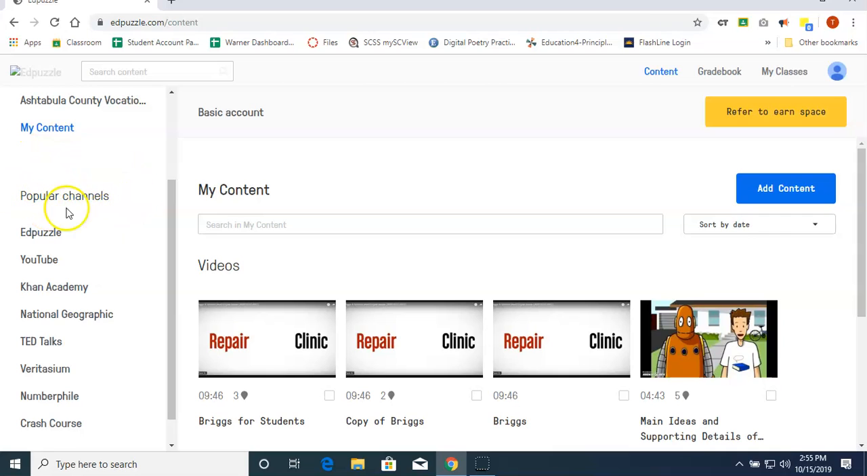
{"action": "scroll", "coordinate": [87, 197], "scroll_direction": "down", "scroll_amount": 1}
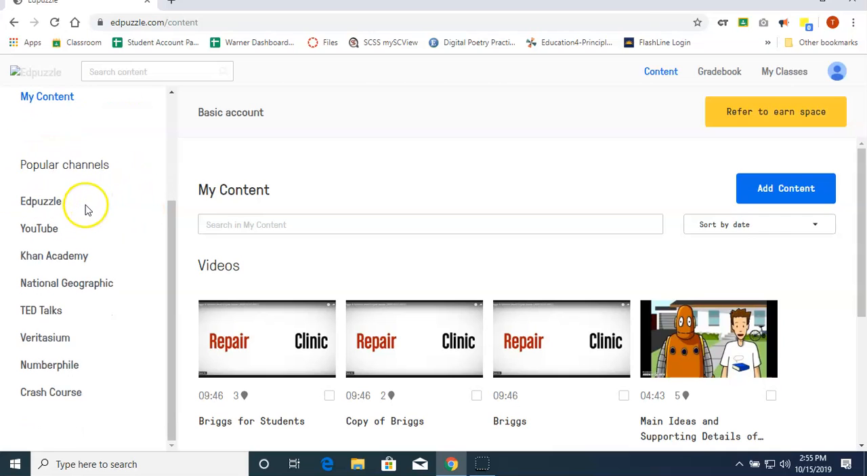
{"action": "left_click", "coordinate": [35, 230]}
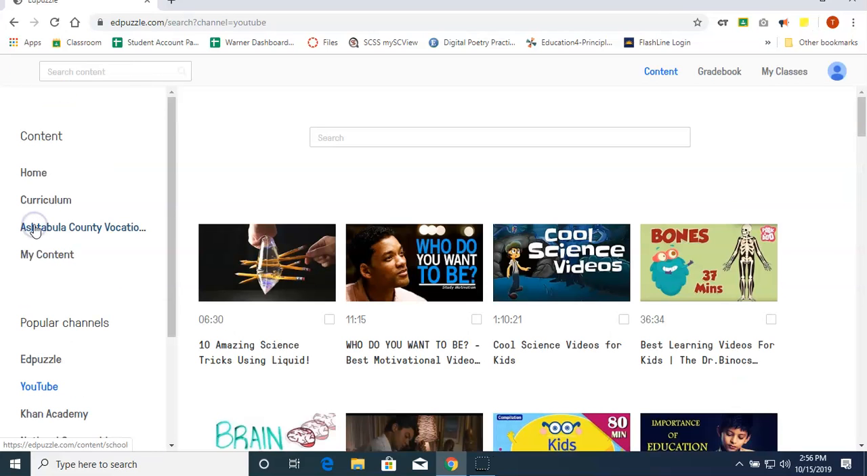
{"action": "left_click", "coordinate": [455, 137]}
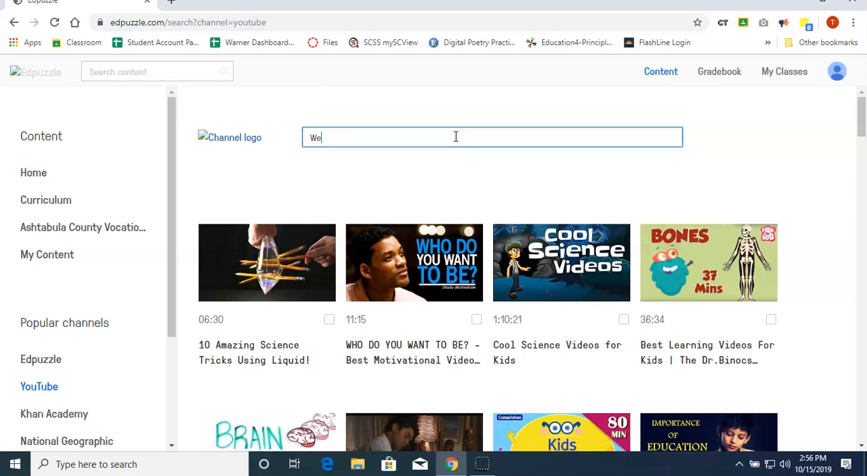
{"action": "type", "text": "Welding"}
{"action": "key", "text": "Return"}
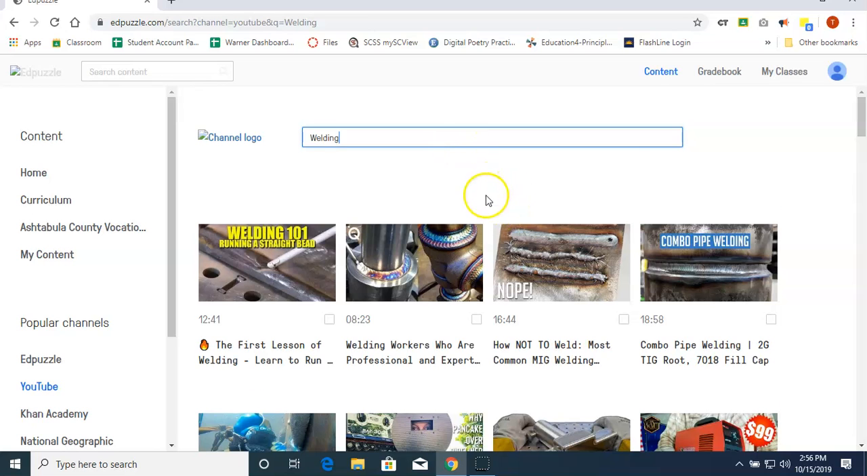
Browse the welding results and open the video "Cool Welding Project Ideas for Home".
{"action": "scroll", "coordinate": [485, 206], "scroll_direction": "down", "scroll_amount": 2}
{"action": "scroll", "coordinate": [484, 206], "scroll_direction": "down", "scroll_amount": 5}
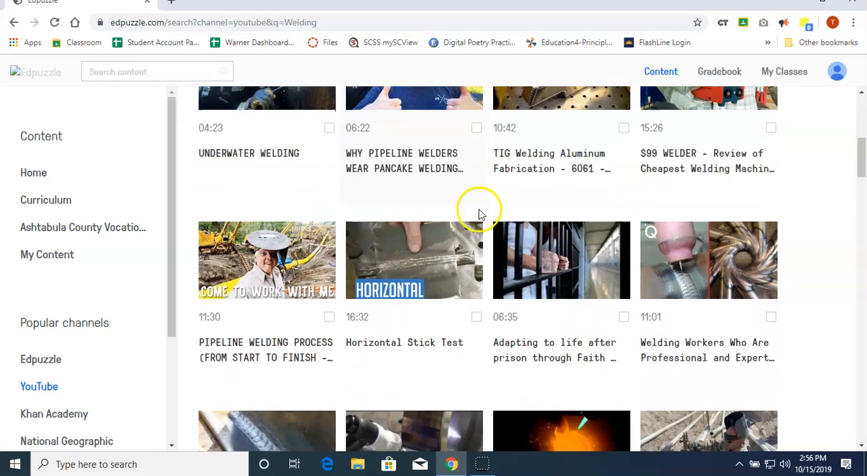
{"action": "scroll", "coordinate": [513, 215], "scroll_direction": "down", "scroll_amount": 7}
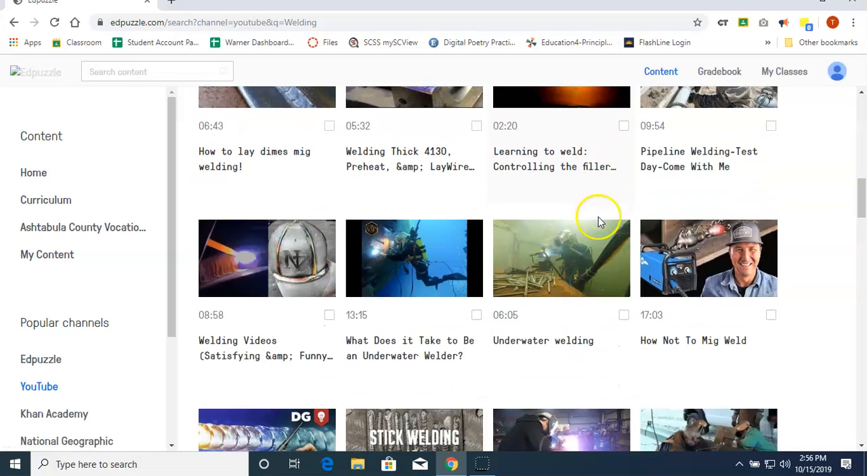
{"action": "scroll", "coordinate": [630, 227], "scroll_direction": "down", "scroll_amount": 4}
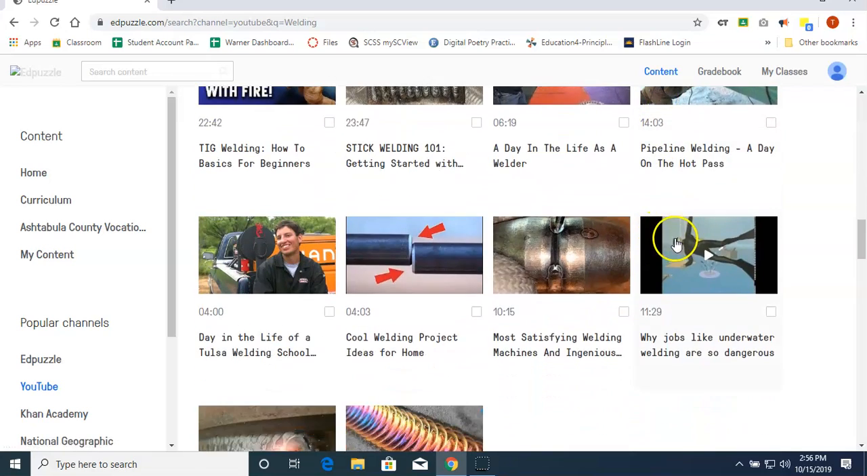
{"action": "scroll", "coordinate": [671, 241], "scroll_direction": "down", "scroll_amount": 2}
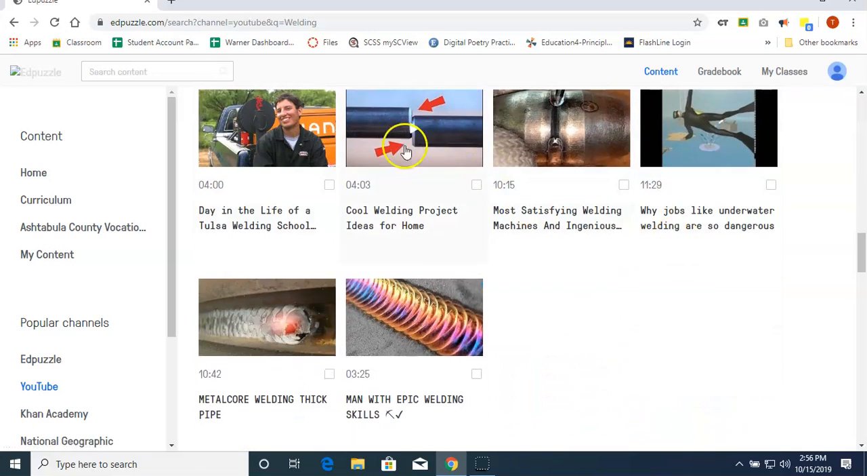
{"action": "scroll", "coordinate": [456, 227], "scroll_direction": "up", "scroll_amount": 1}
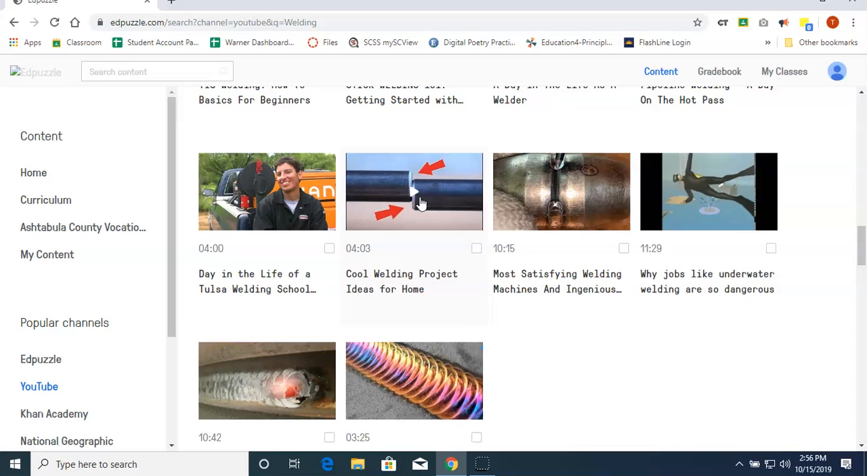
{"action": "left_click", "coordinate": [420, 203]}
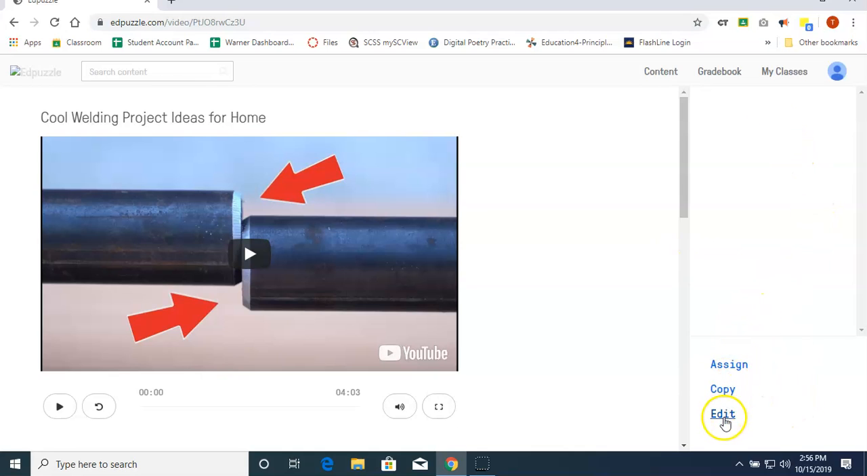
Open the "Cool Welding Project Ideas for Home" video for editing.
{"action": "scroll", "coordinate": [614, 287], "scroll_direction": "down", "scroll_amount": 1}
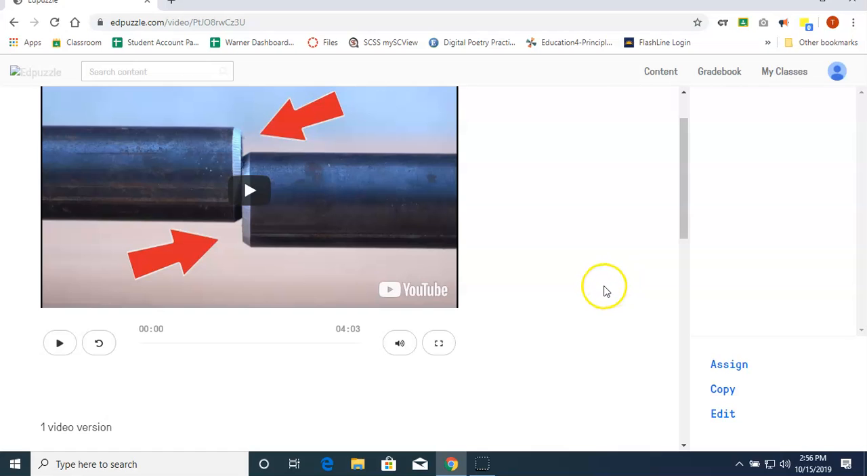
{"action": "scroll", "coordinate": [604, 291], "scroll_direction": "up", "scroll_amount": 1}
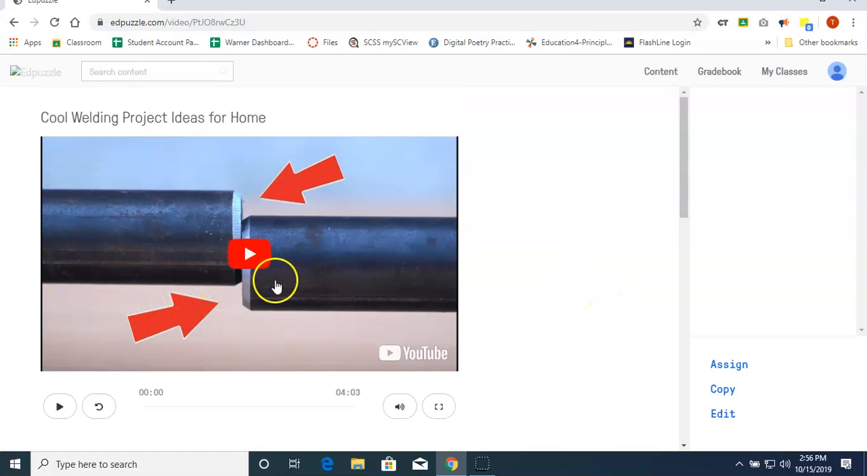
{"action": "left_click", "coordinate": [727, 419]}
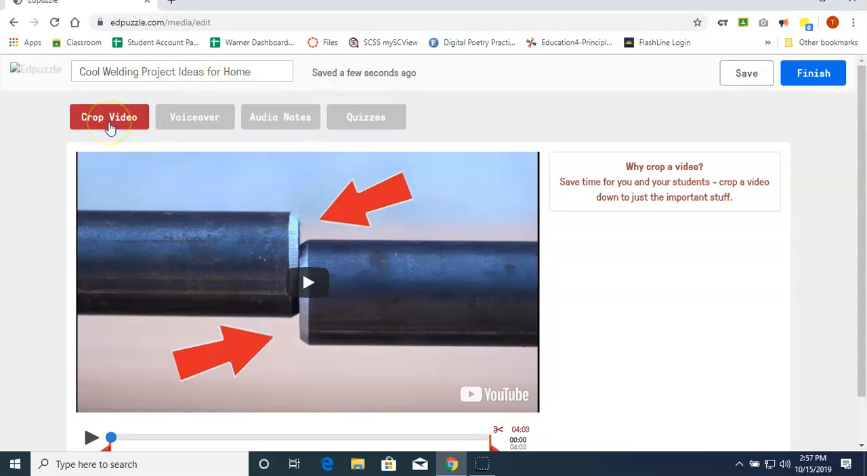
{"action": "left_click", "coordinate": [190, 117]}
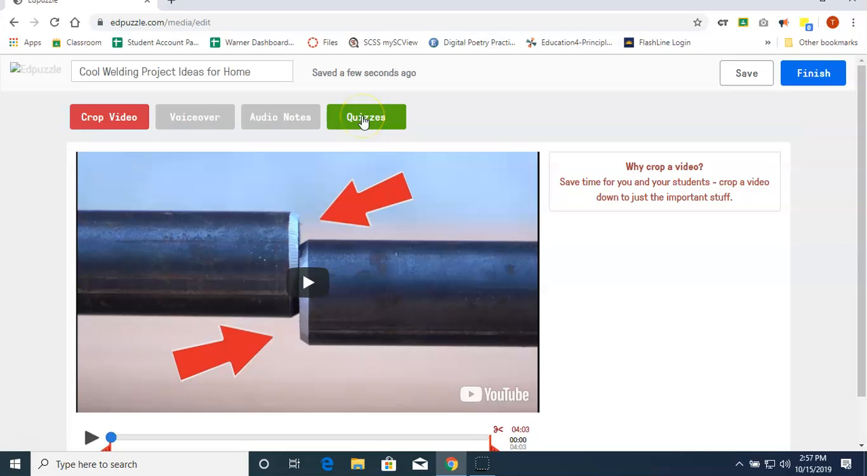
Preview the video in the crop editor, moving playback ahead to about 00:30 and 02:25 and playing from each point.
{"action": "scroll", "coordinate": [610, 289], "scroll_direction": "down", "scroll_amount": 1}
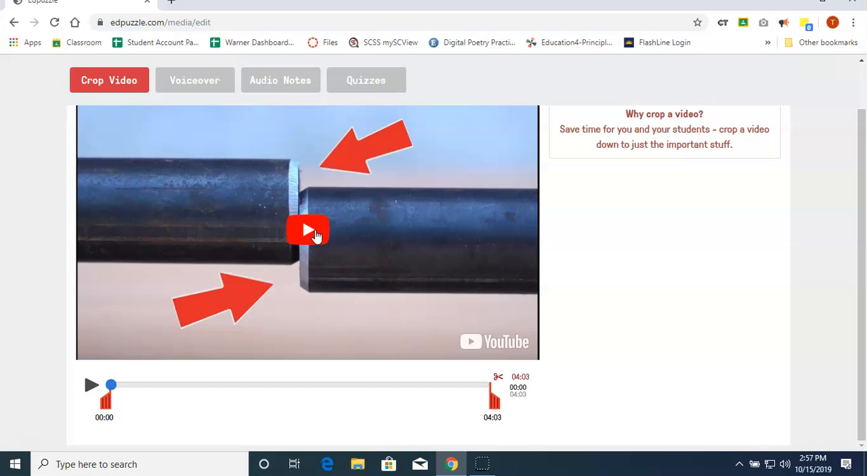
{"action": "left_click", "coordinate": [313, 232]}
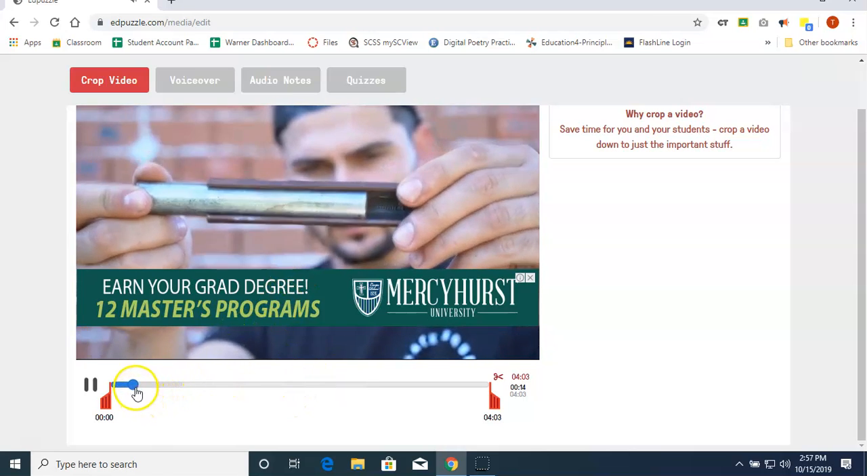
{"action": "left_click", "coordinate": [91, 386]}
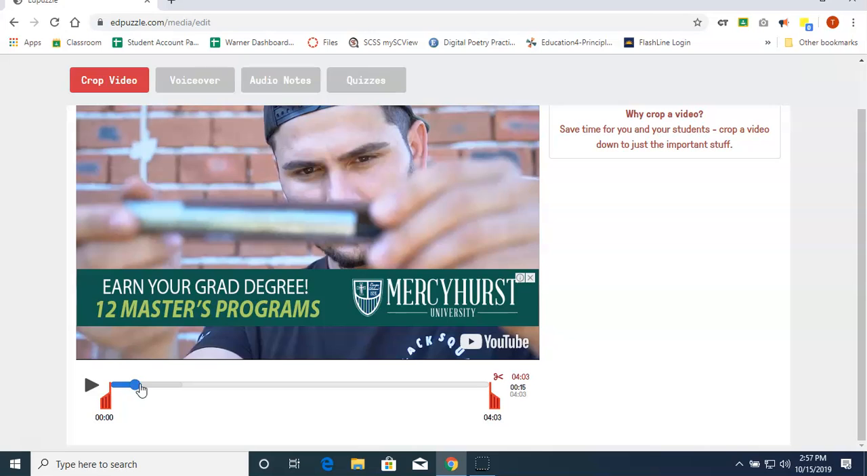
{"action": "left_click_drag", "start_coordinate": [138, 389], "coordinate": [161, 388]}
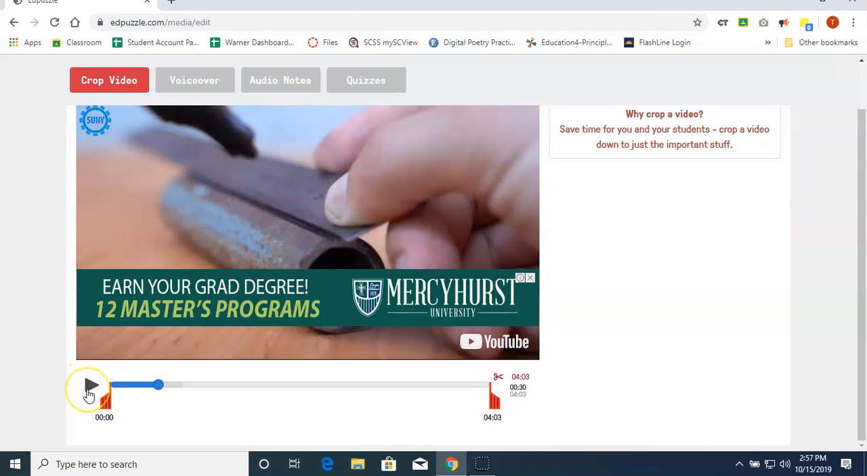
{"action": "left_click", "coordinate": [89, 391]}
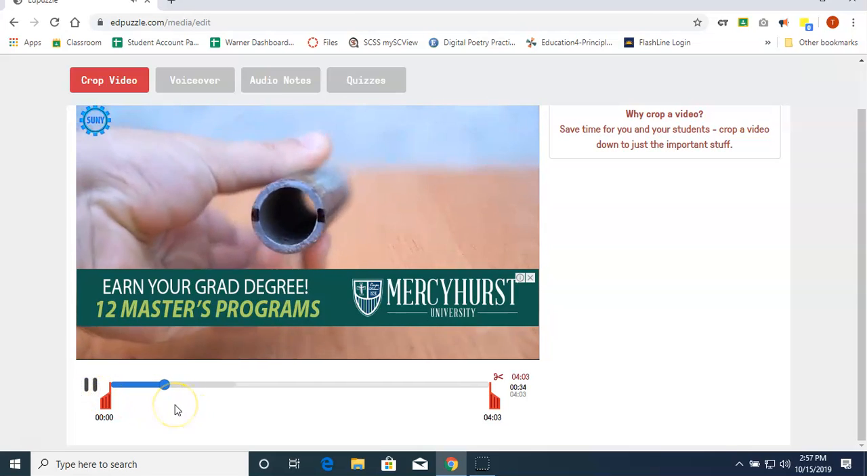
{"action": "left_click", "coordinate": [91, 383]}
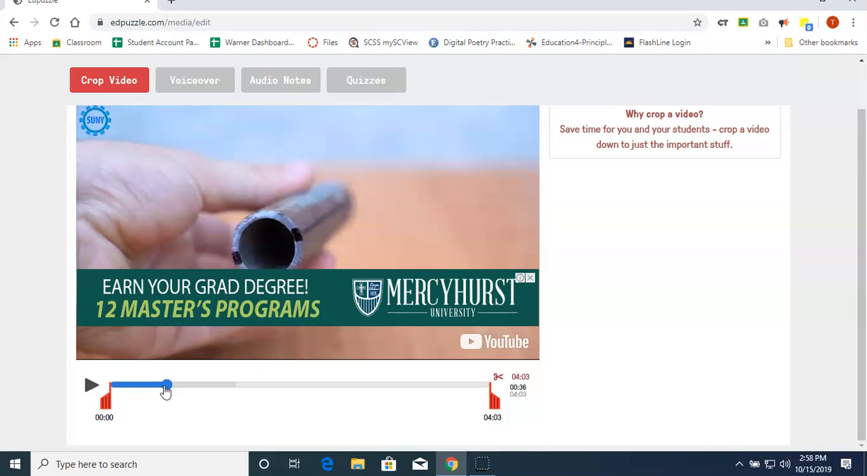
{"action": "left_click_drag", "start_coordinate": [164, 391], "coordinate": [314, 388]}
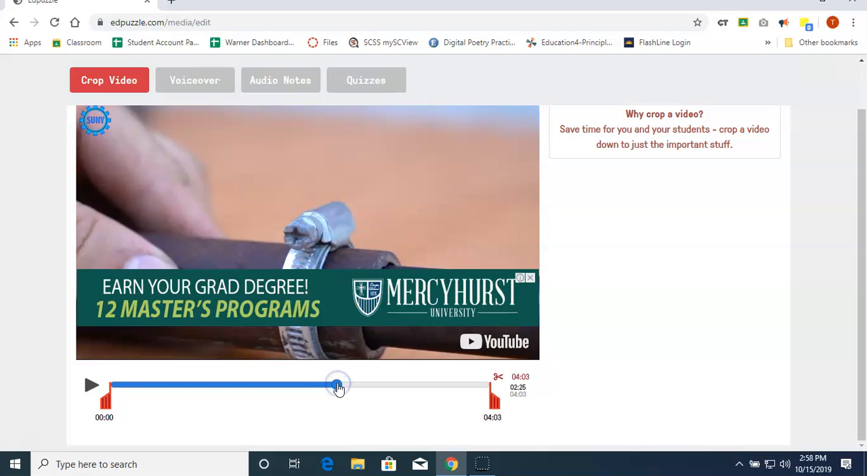
{"action": "left_click", "coordinate": [92, 387]}
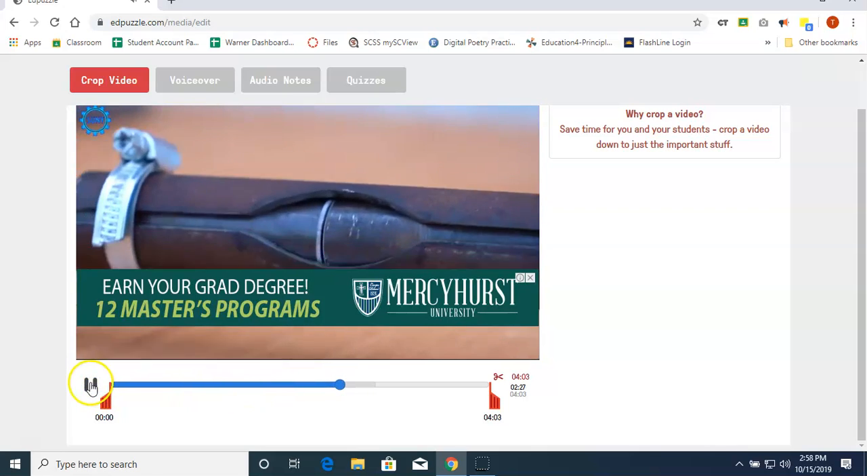
Pause the preview, dismiss the advert over the video and return playback to 00:00.
{"action": "left_click", "coordinate": [90, 385]}
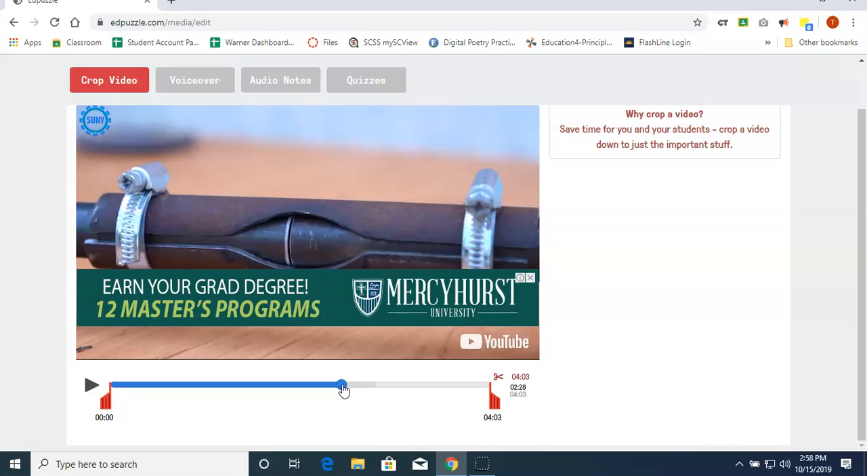
{"action": "left_click", "coordinate": [532, 278]}
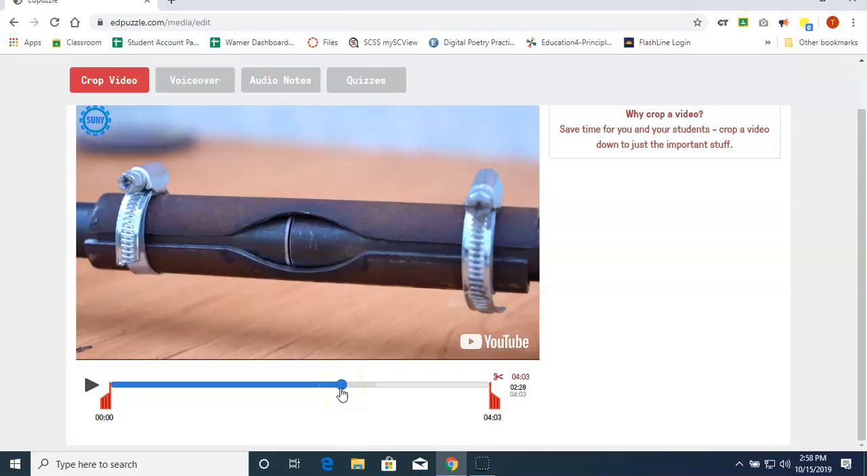
{"action": "left_click_drag", "start_coordinate": [341, 393], "coordinate": [180, 395]}
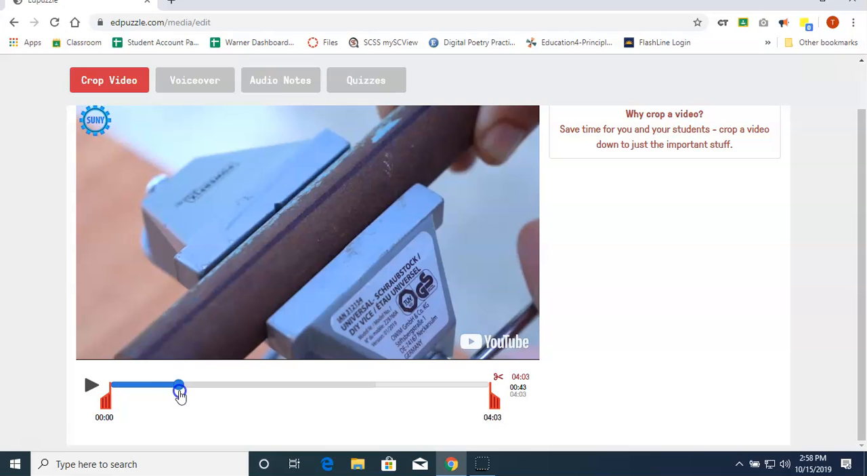
{"action": "left_click_drag", "start_coordinate": [180, 396], "coordinate": [110, 385]}
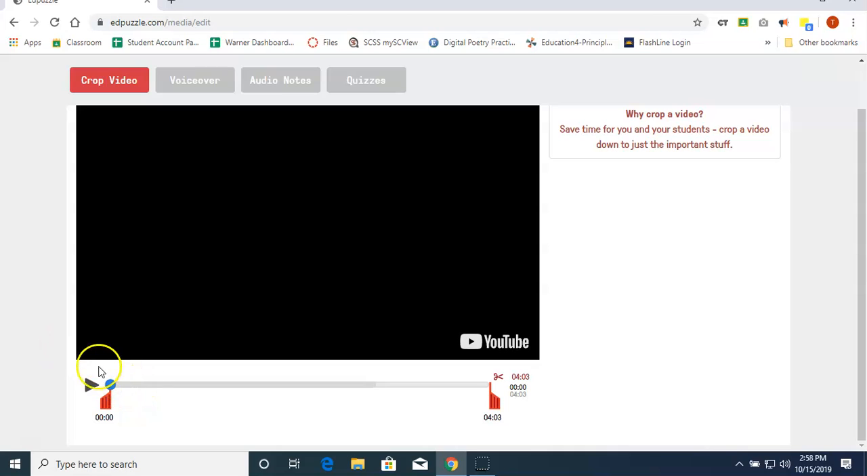
Crop the beginning of the video by setting its start point to 00:20.
{"action": "left_click_drag", "start_coordinate": [111, 390], "coordinate": [136, 415]}
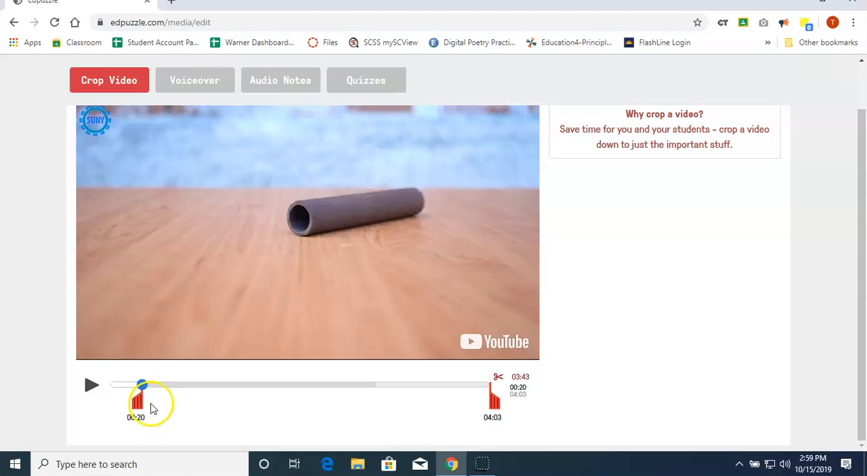
{"action": "left_click_drag", "start_coordinate": [143, 387], "coordinate": [83, 401]}
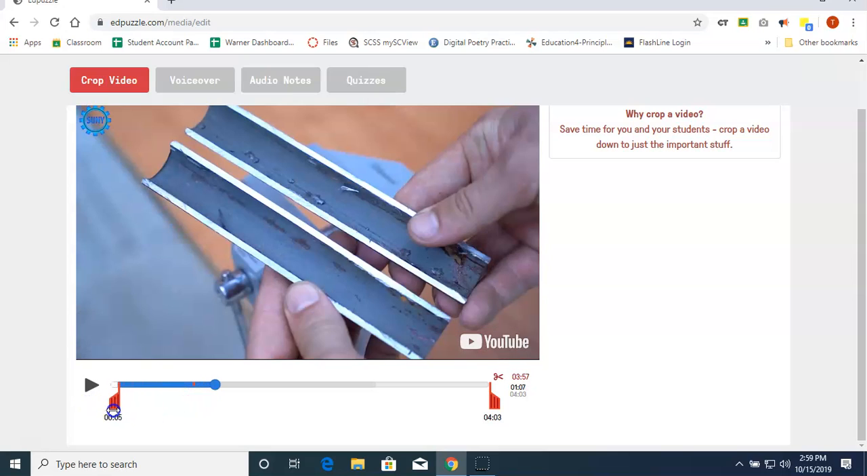
{"action": "left_click_drag", "start_coordinate": [84, 407], "coordinate": [122, 406]}
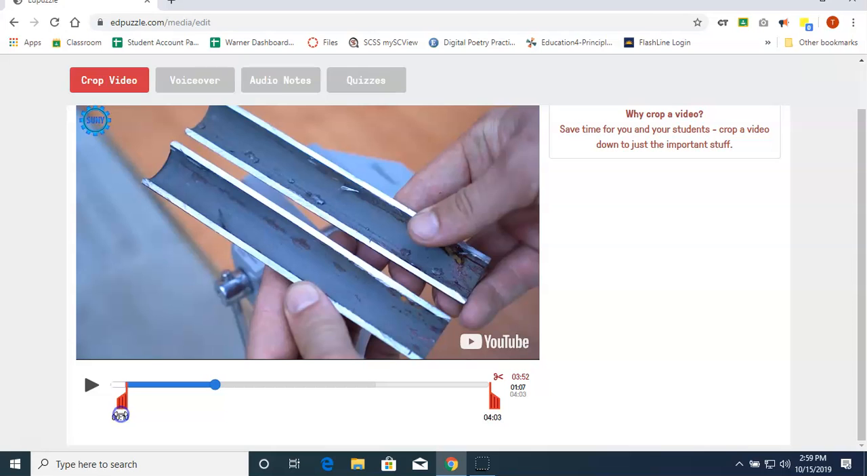
{"action": "left_click_drag", "start_coordinate": [216, 385], "coordinate": [139, 405]}
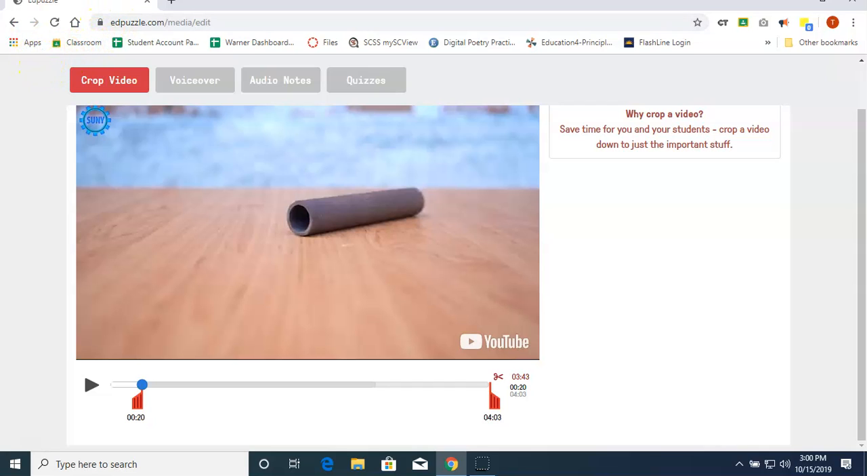
Record a voiceover on the cropped video with microphone access allowed, pausing the recording at 00:23.
{"action": "left_click", "coordinate": [183, 84]}
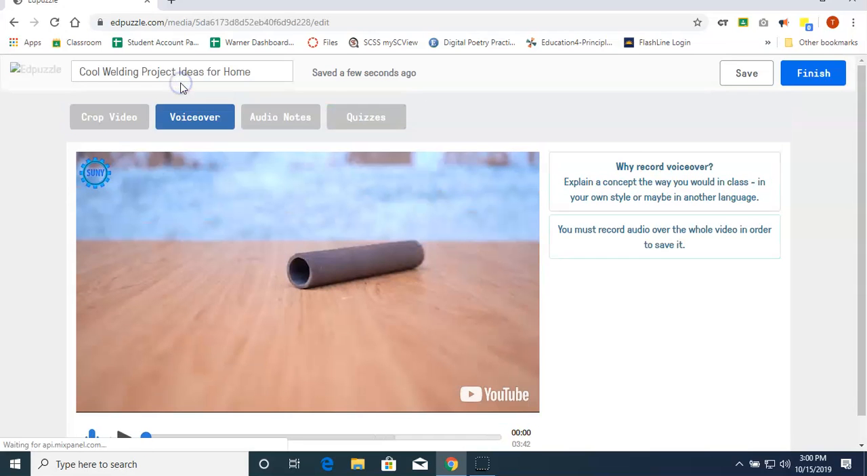
{"action": "left_click", "coordinate": [196, 122]}
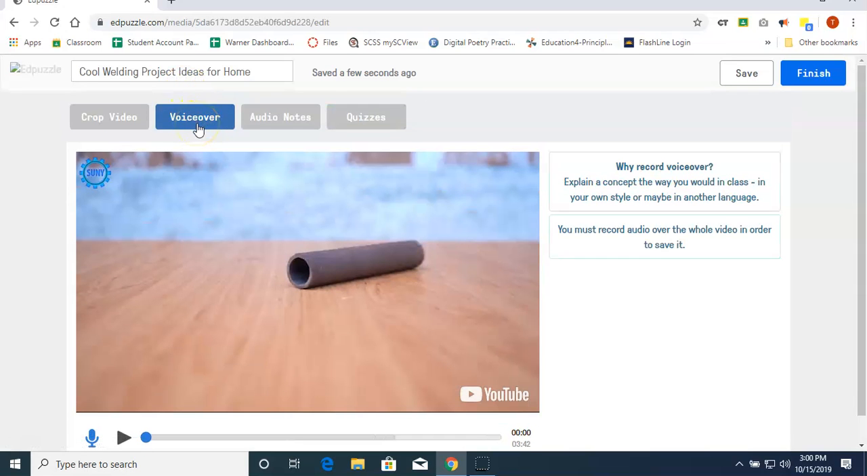
{"action": "scroll", "coordinate": [237, 314], "scroll_direction": "down", "scroll_amount": 1}
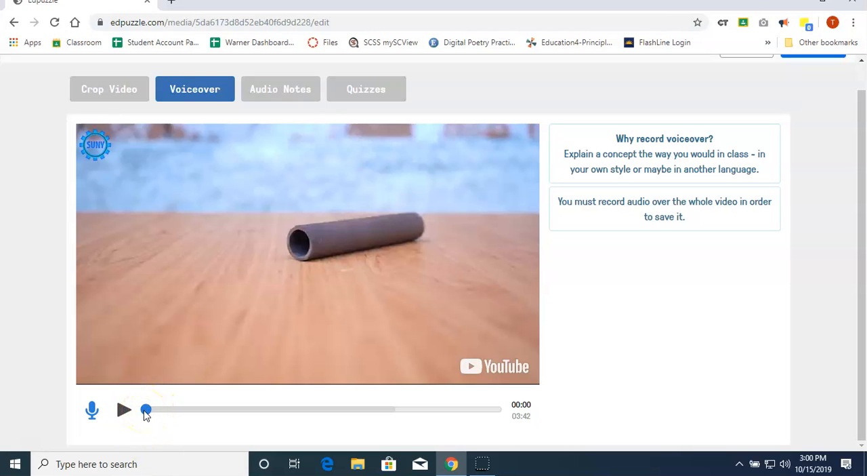
{"action": "left_click", "coordinate": [91, 409]}
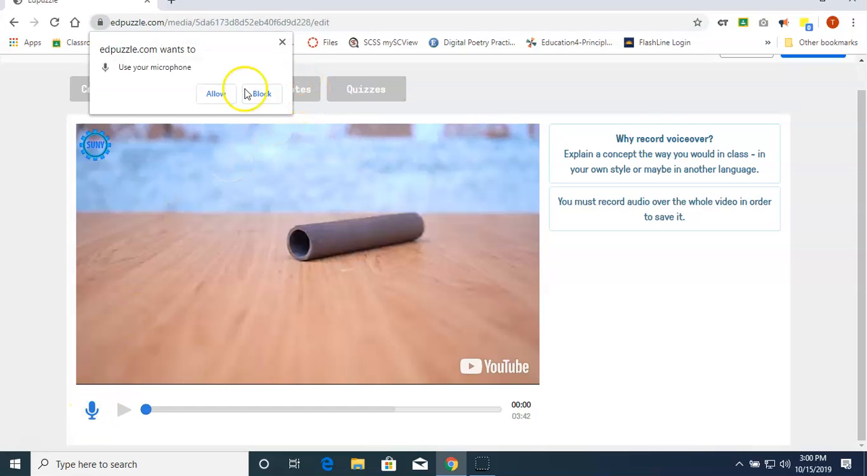
{"action": "left_click", "coordinate": [216, 95]}
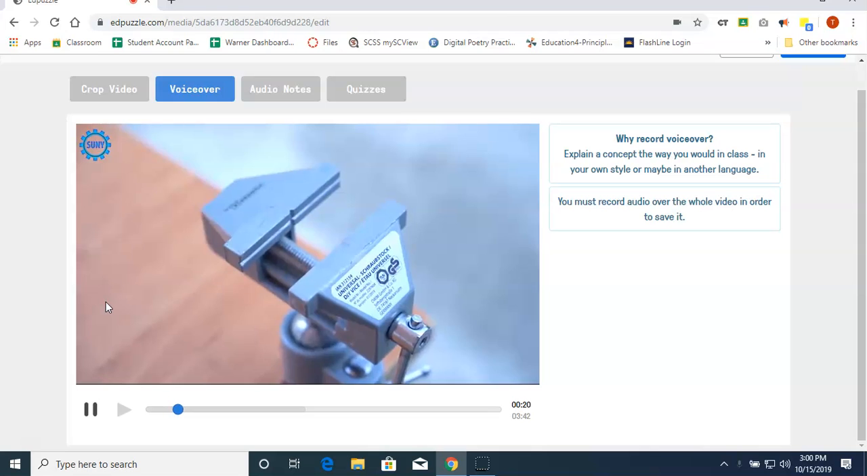
{"action": "left_click", "coordinate": [93, 411]}
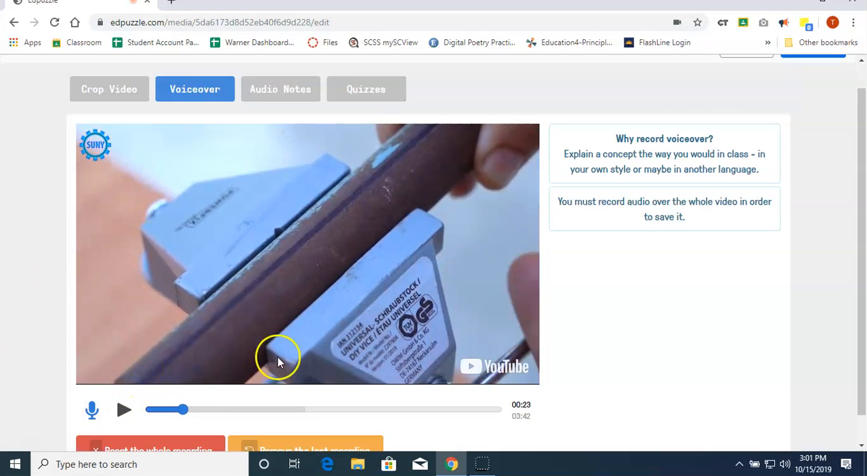
{"action": "scroll", "coordinate": [298, 356], "scroll_direction": "down", "scroll_amount": 1}
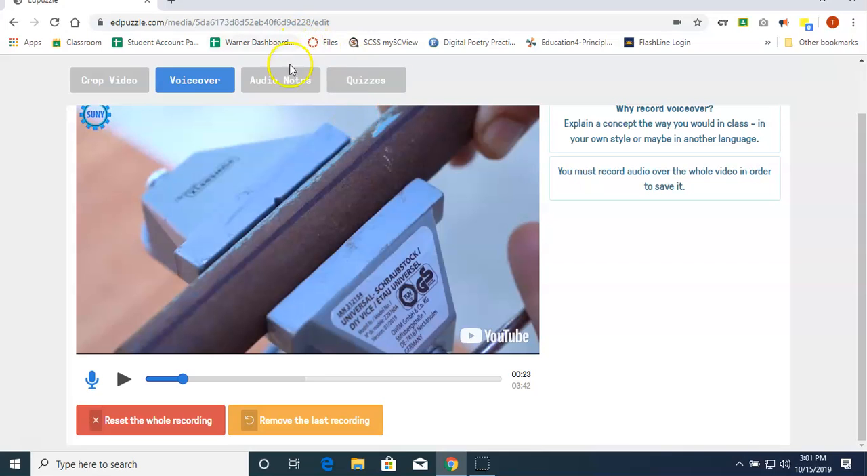
Switch to audio notes, discarding the partial voiceover, and record an audio note at 00:23.
{"action": "left_click", "coordinate": [287, 85]}
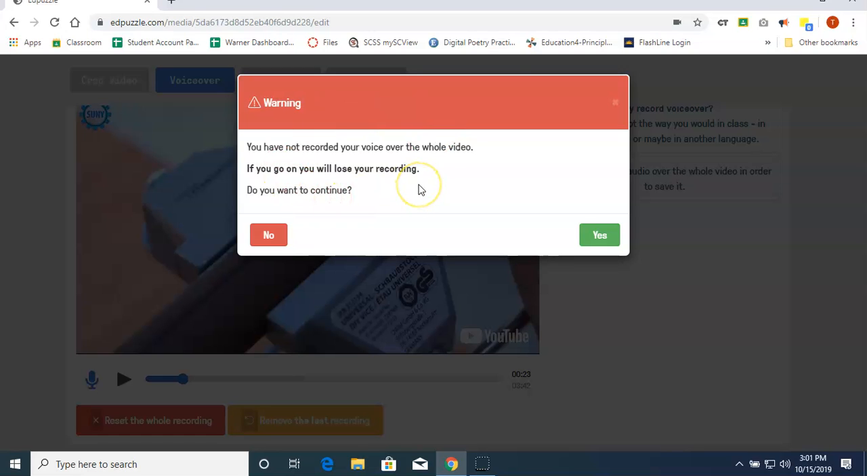
{"action": "left_click", "coordinate": [603, 236]}
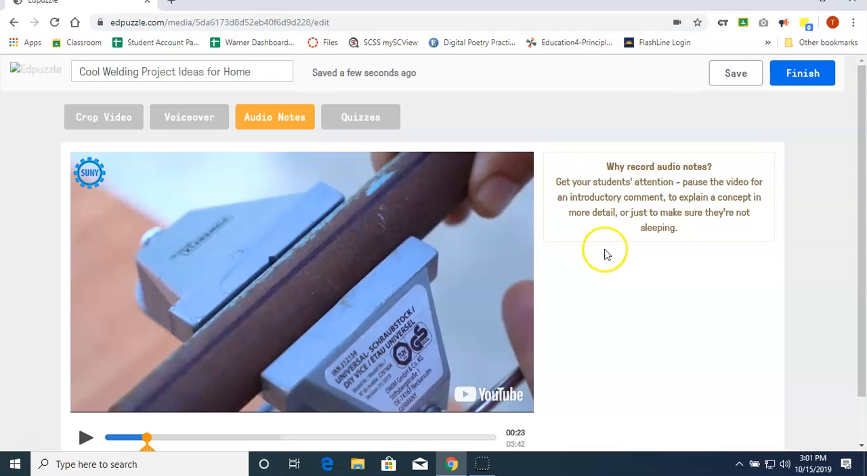
{"action": "scroll", "coordinate": [606, 296], "scroll_direction": "down", "scroll_amount": 1}
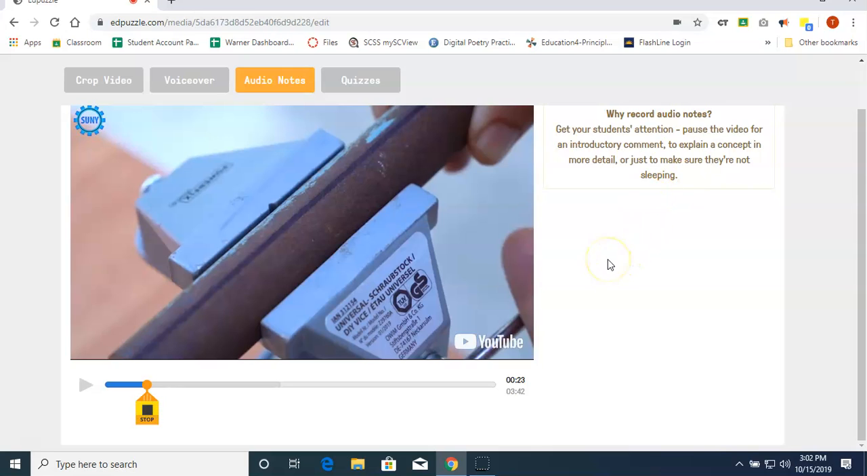
{"action": "left_click", "coordinate": [148, 411]}
{"action": "scroll", "coordinate": [227, 407], "scroll_direction": "down", "scroll_amount": 1}
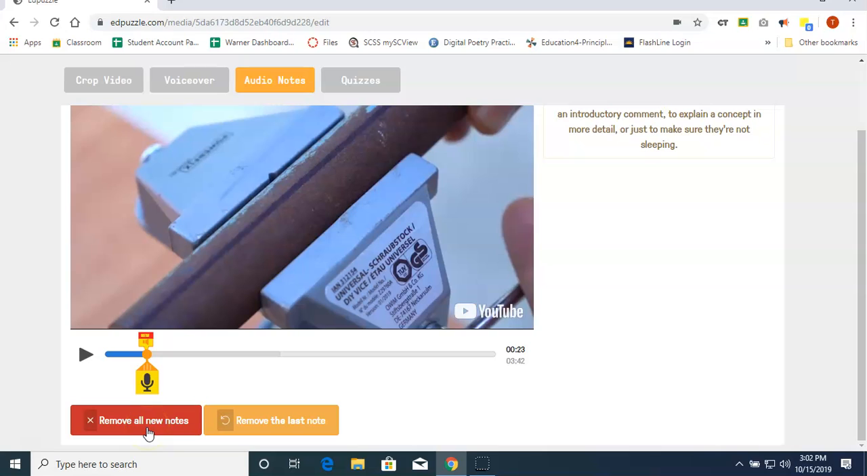
{"action": "left_click", "coordinate": [305, 425]}
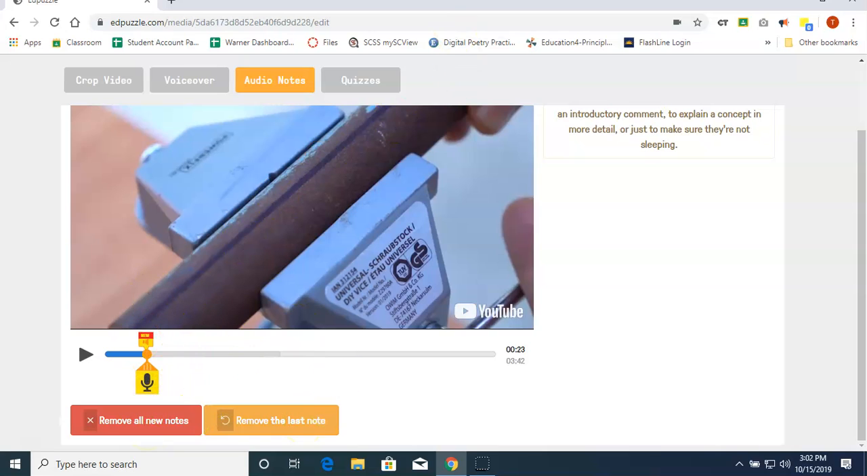
Switch to quizzes, move playback to 01:57 and add a new question at that point.
{"action": "left_click", "coordinate": [360, 86]}
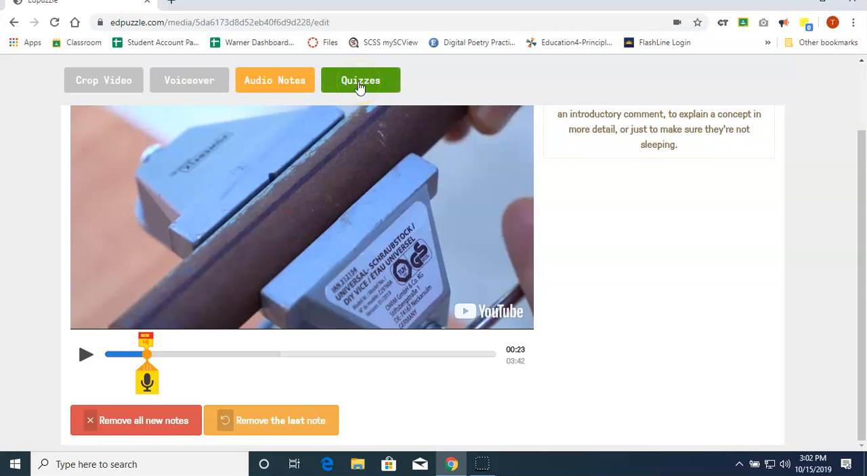
{"action": "left_click", "coordinate": [358, 83]}
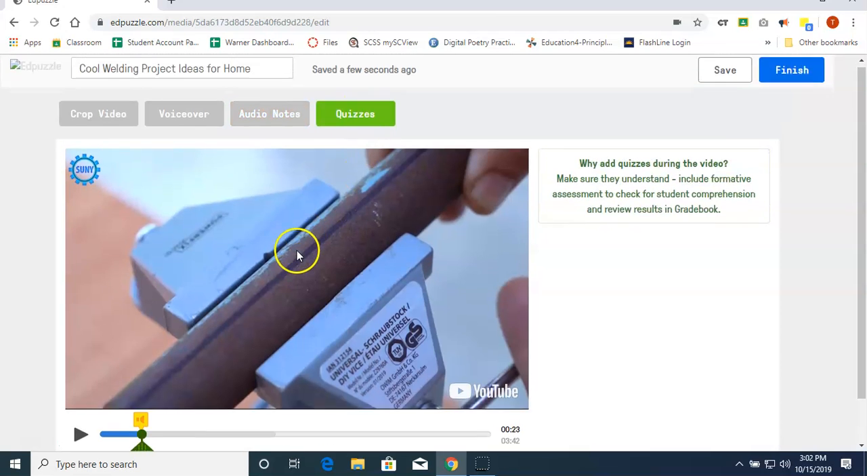
{"action": "scroll", "coordinate": [298, 251], "scroll_direction": "down", "scroll_amount": 1}
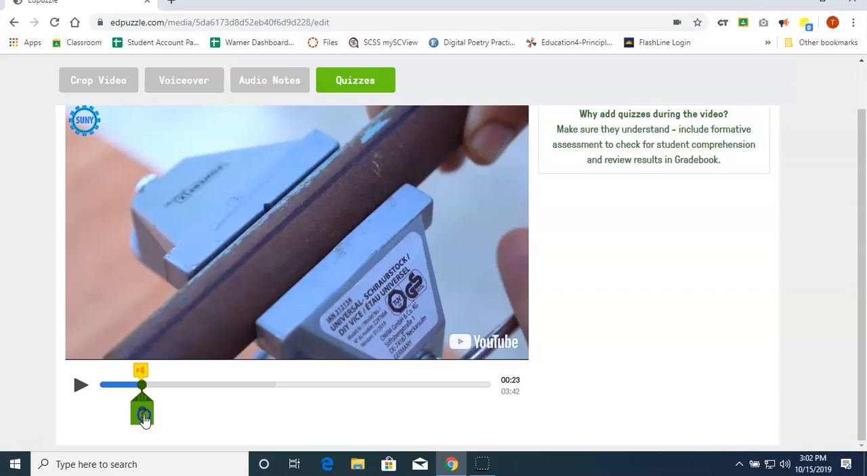
{"action": "mouse_move", "coordinate": [145, 416]}
{"action": "left_mouse_down"}
{"action": "mouse_move", "coordinate": [176, 411]}
{"action": "mouse_move", "coordinate": [171, 398]}
{"action": "left_mouse_up"}
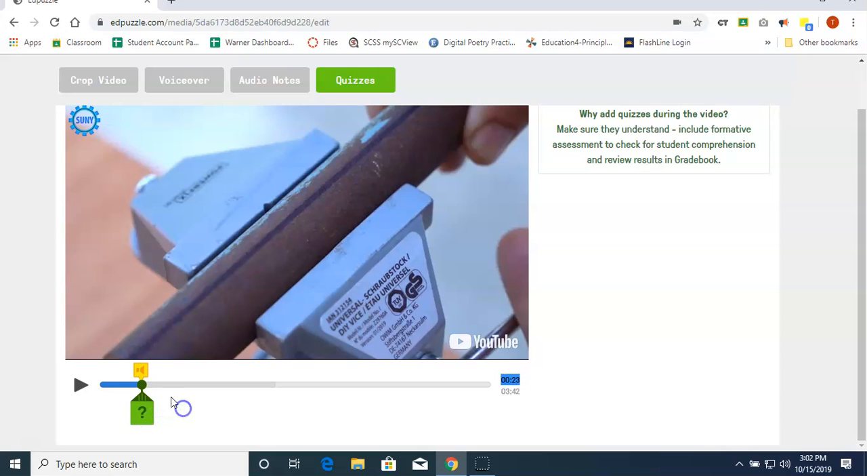
{"action": "left_click", "coordinate": [82, 385]}
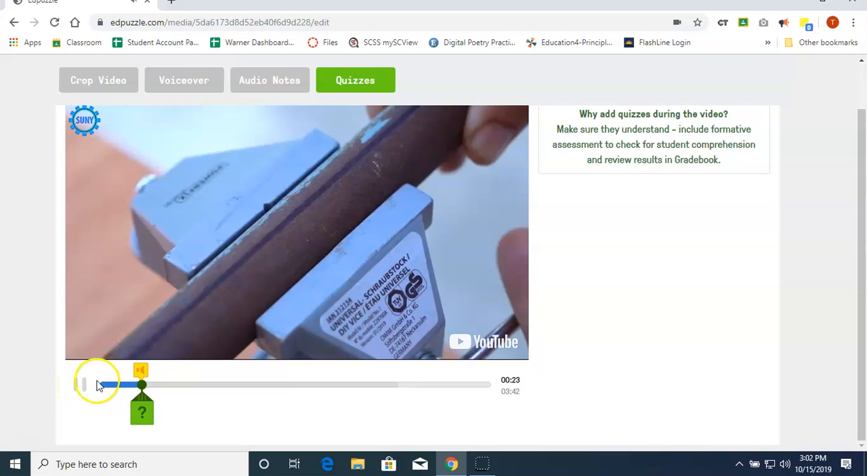
{"action": "left_click_drag", "start_coordinate": [142, 384], "coordinate": [161, 384]}
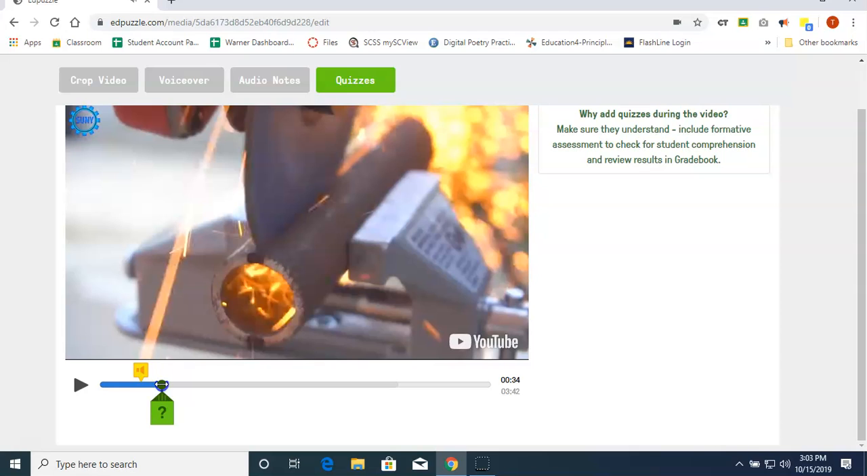
{"action": "left_click_drag", "start_coordinate": [162, 384], "coordinate": [307, 375]}
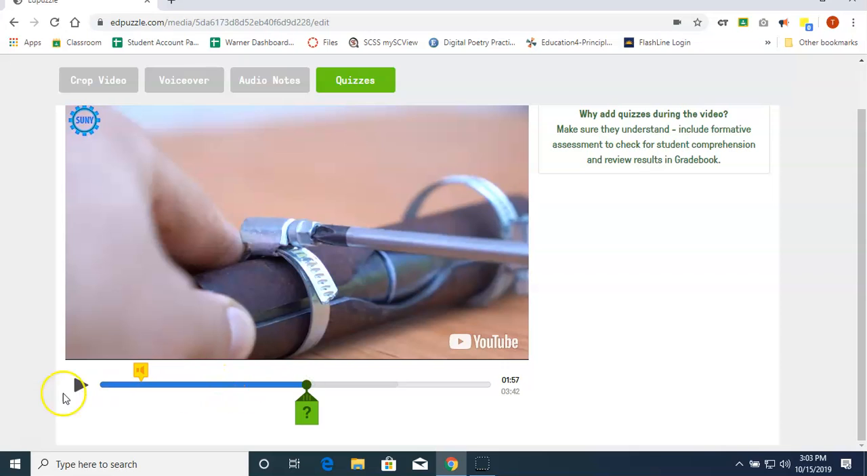
{"action": "left_click", "coordinate": [304, 412]}
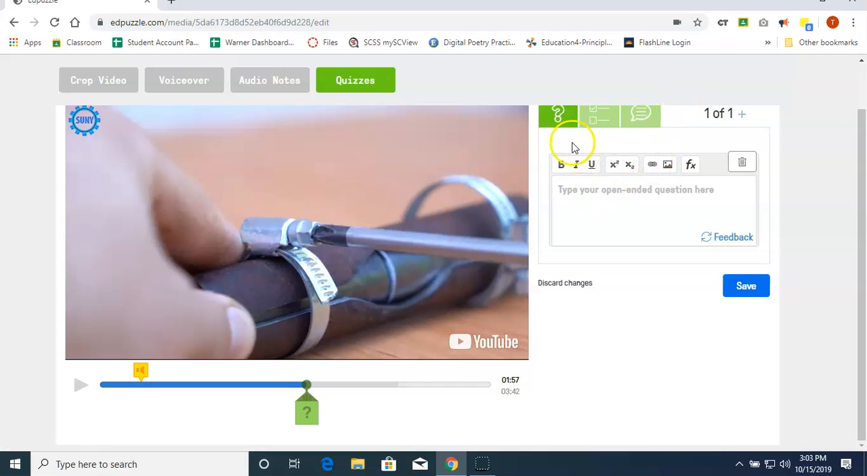
Look through the open-ended, multiple-choice and comment forms available for the new quiz item.
{"action": "scroll", "coordinate": [549, 121], "scroll_direction": "up", "scroll_amount": 1}
{"action": "left_click", "coordinate": [560, 168]}
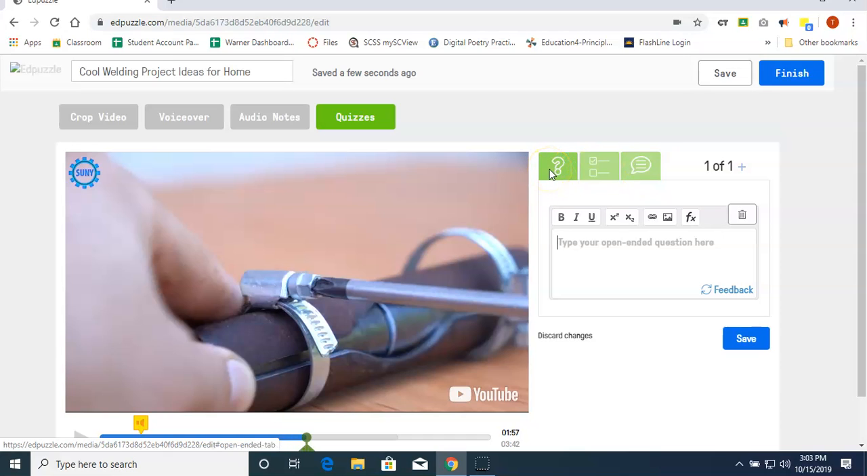
{"action": "left_click", "coordinate": [603, 174]}
{"action": "left_click", "coordinate": [642, 162]}
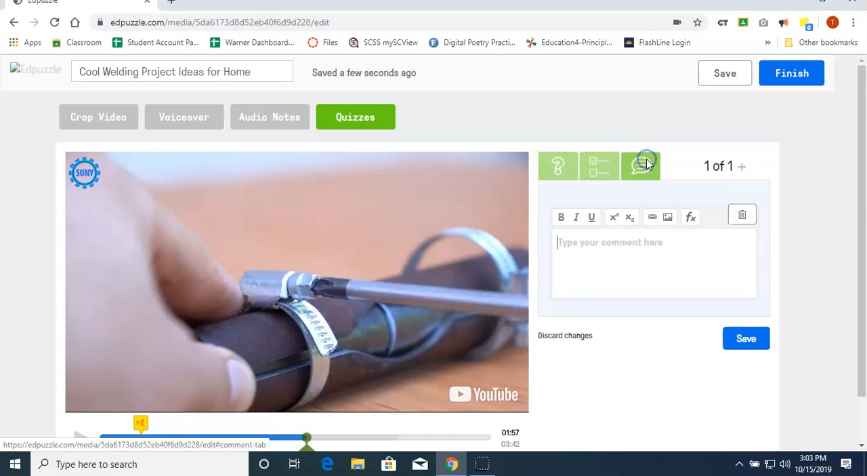
{"action": "left_click", "coordinate": [602, 166]}
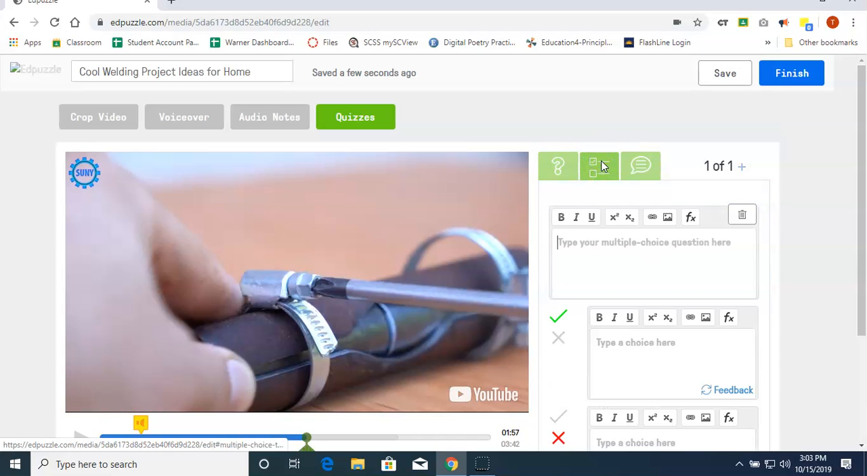
Choose the open-ended type and enter the question "What type of clamp is being used at this point?".
{"action": "left_click", "coordinate": [546, 170]}
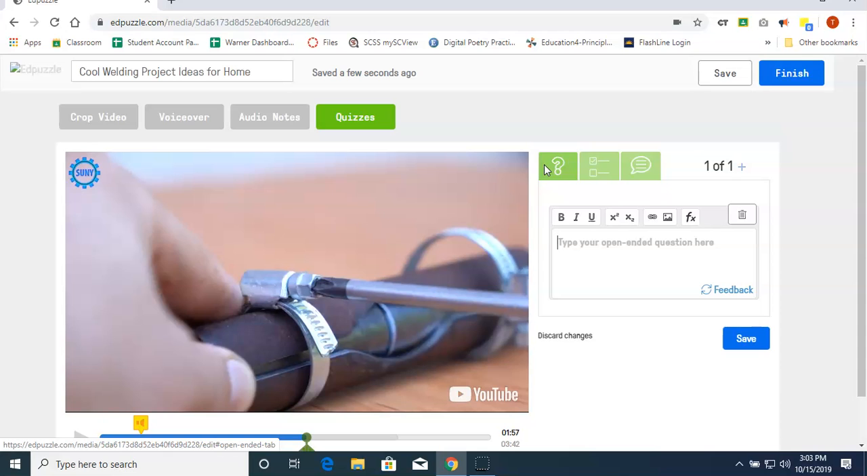
{"action": "left_click", "coordinate": [600, 187]}
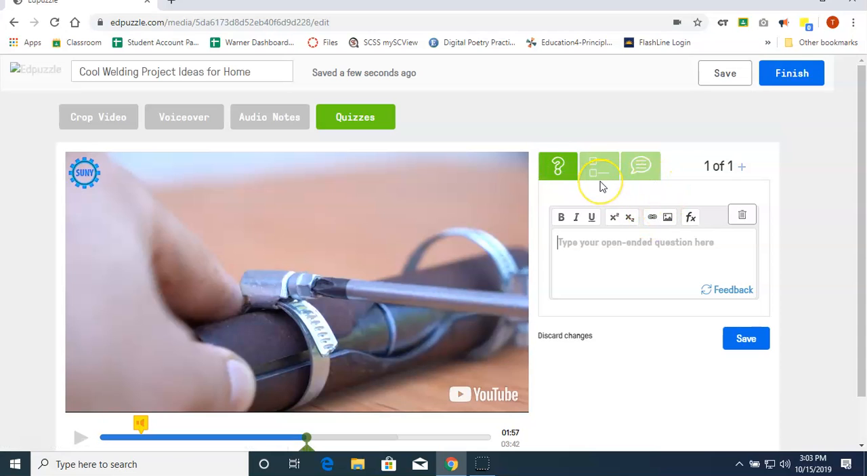
{"action": "type", "text": "What typ"}
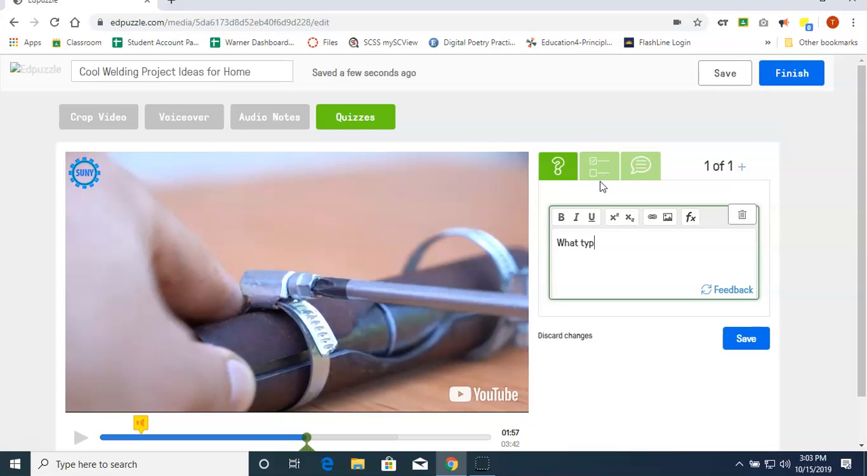
{"action": "type", "text": "e of clamp is being used at this point?"}
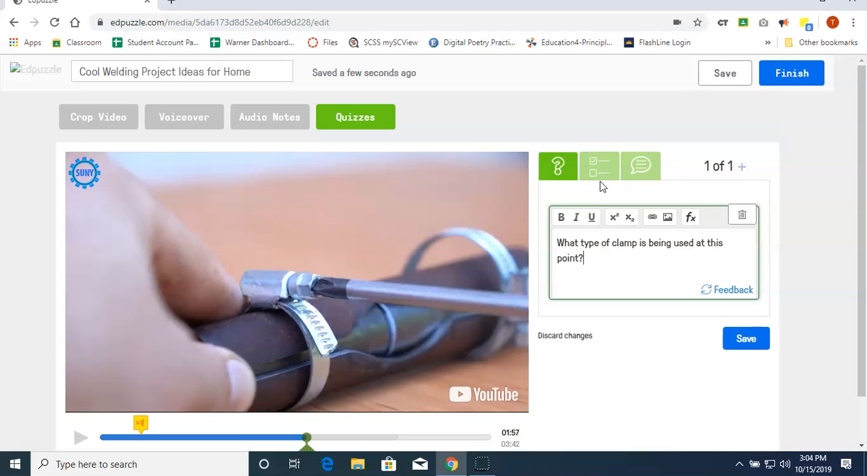
Add the feedback "A Spring Clamp is not the right answer." to the open-ended clamp question and save it.
{"action": "left_click", "coordinate": [734, 289]}
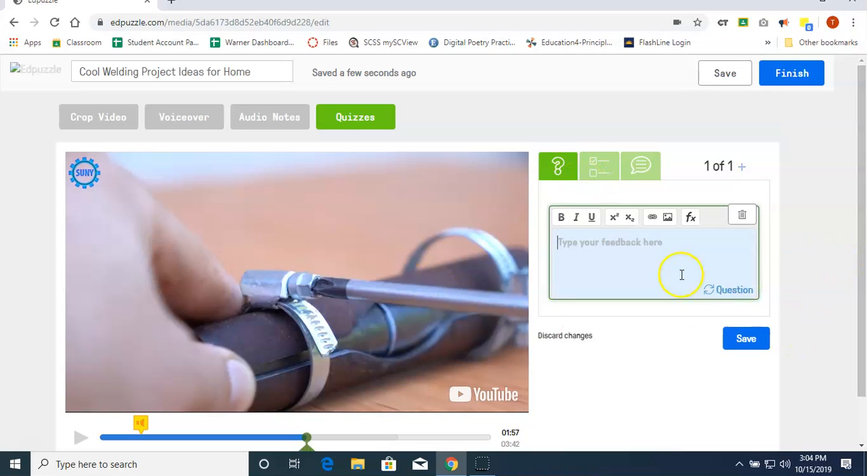
{"action": "left_click", "coordinate": [655, 243]}
{"action": "type", "text": "A Sprin"}
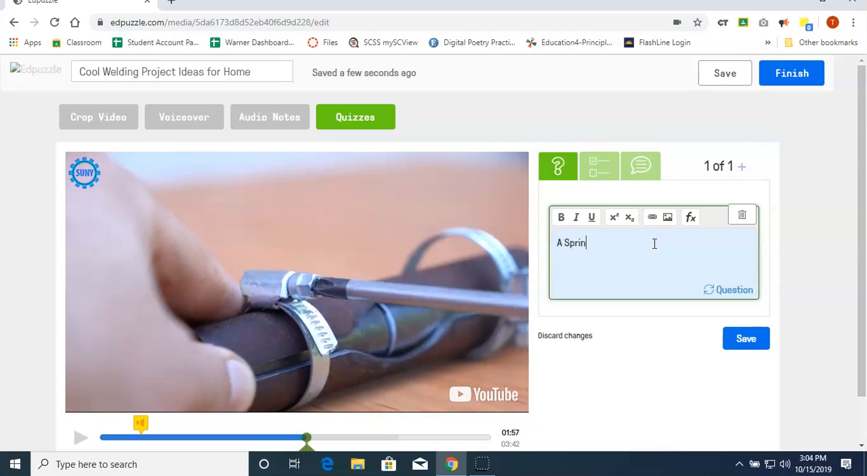
{"action": "type", "text": "g Clamp is not the right answer."}
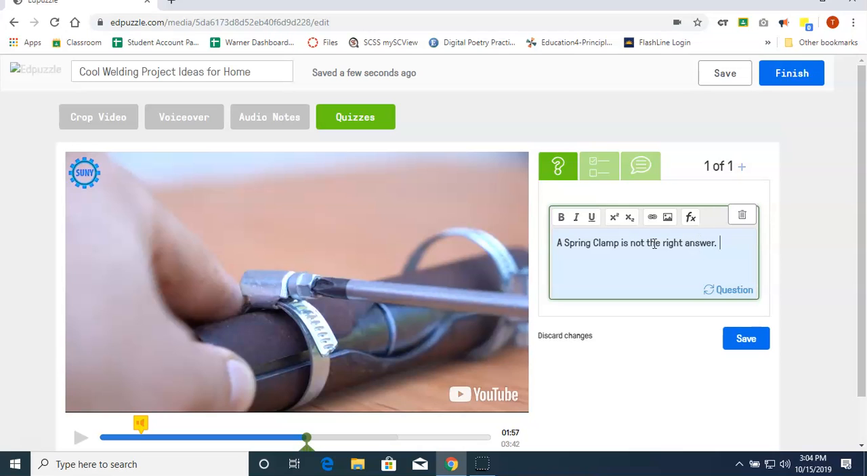
{"action": "left_click", "coordinate": [759, 339]}
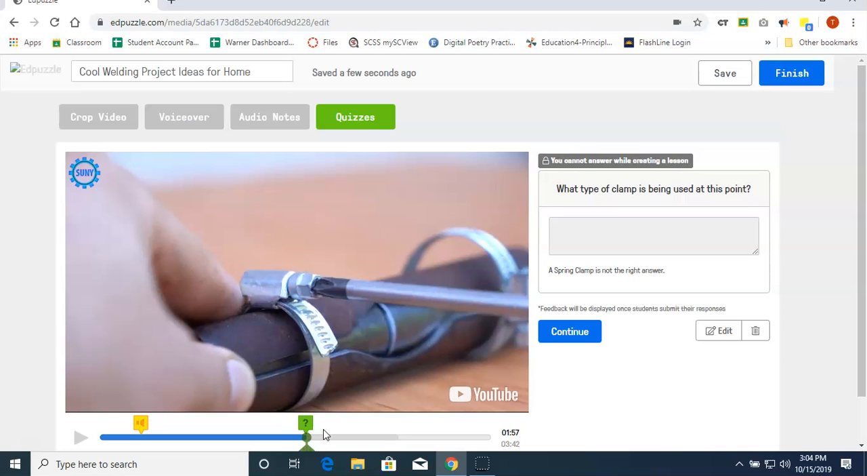
Review the video from just before the saved question at 01:57 through 02:30 and 03:18 to its end.
{"action": "left_click", "coordinate": [237, 385]}
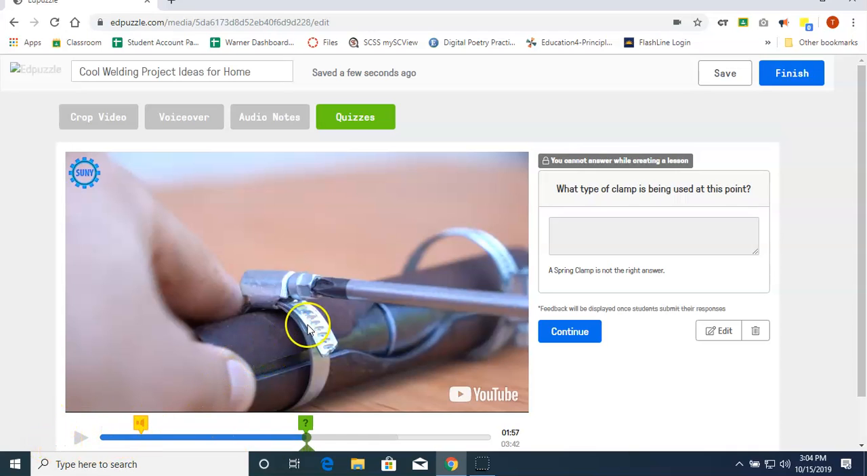
{"action": "scroll", "coordinate": [339, 237], "scroll_direction": "down", "scroll_amount": 2}
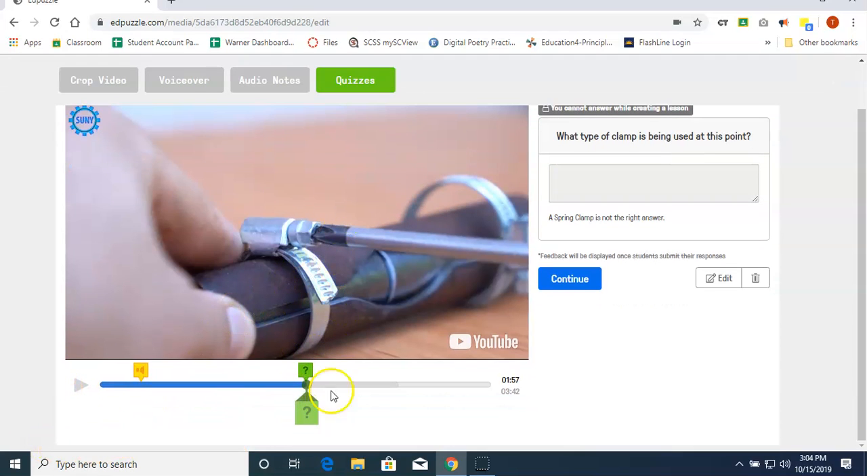
{"action": "left_click_drag", "start_coordinate": [306, 384], "coordinate": [297, 385]}
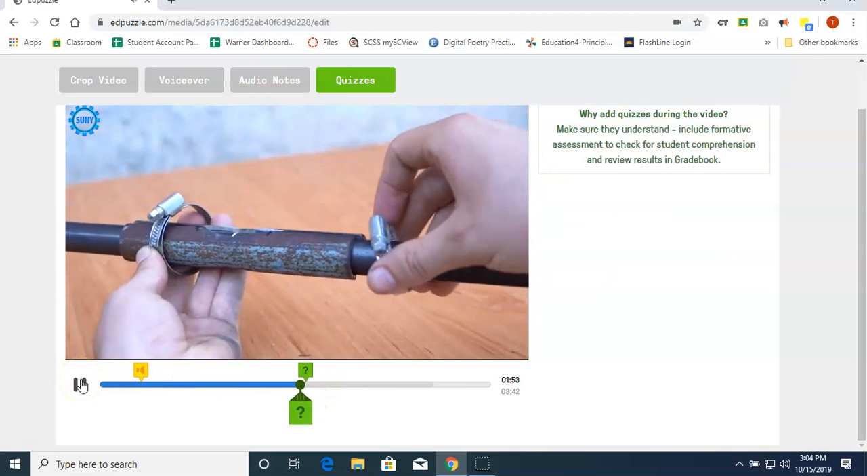
{"action": "left_click_drag", "start_coordinate": [305, 384], "coordinate": [352, 382]}
{"action": "left_click_drag", "start_coordinate": [355, 381], "coordinate": [365, 382]}
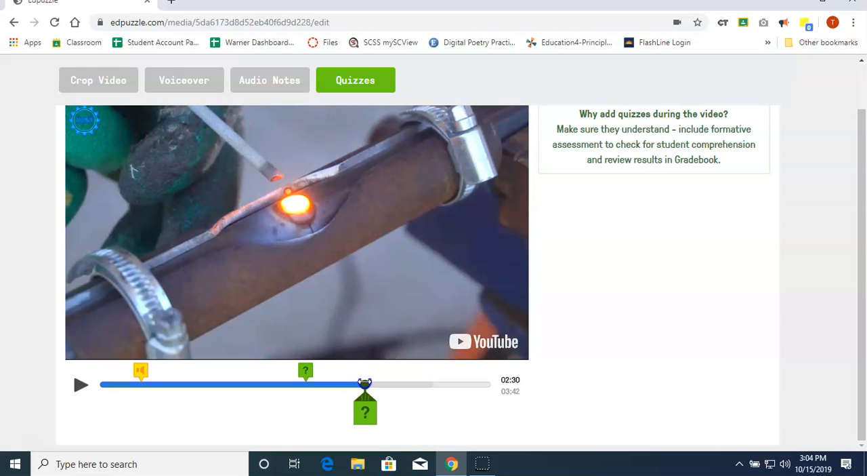
{"action": "left_click_drag", "start_coordinate": [366, 383], "coordinate": [449, 387]}
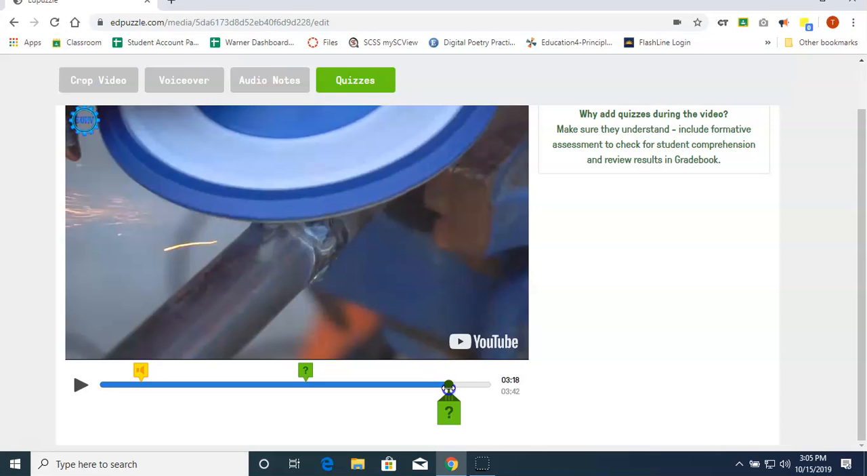
{"action": "left_click_drag", "start_coordinate": [449, 387], "coordinate": [490, 388]}
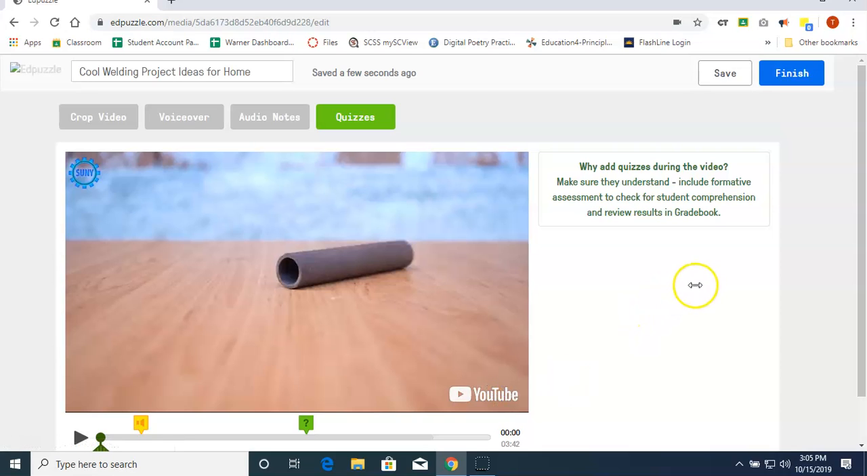
Finish the lesson and select the Professional Development class, with the lesson assigned to all its students.
{"action": "left_click", "coordinate": [793, 74]}
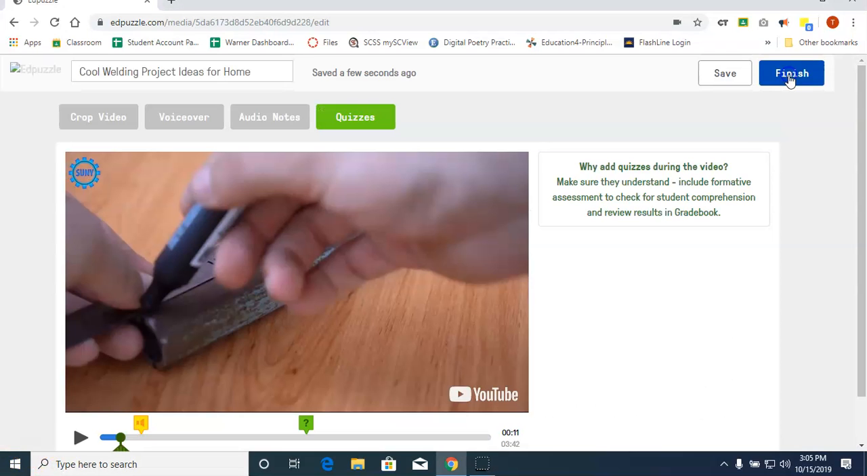
{"action": "left_click", "coordinate": [790, 77]}
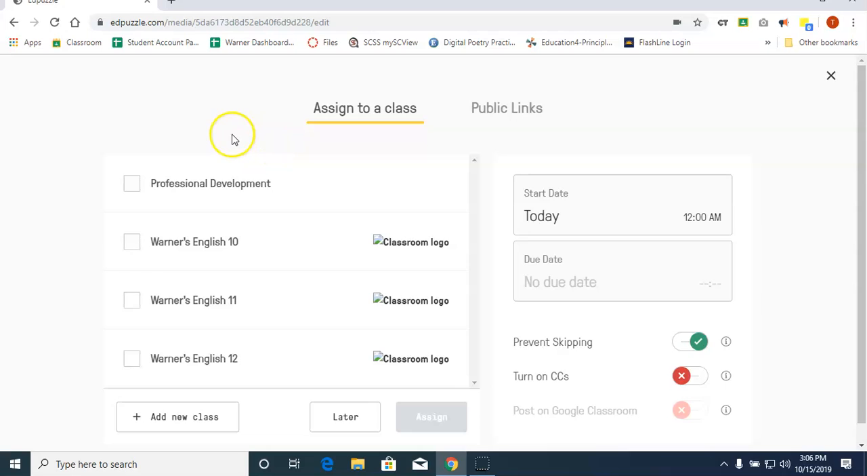
{"action": "scroll", "coordinate": [232, 139], "scroll_direction": "down", "scroll_amount": 1}
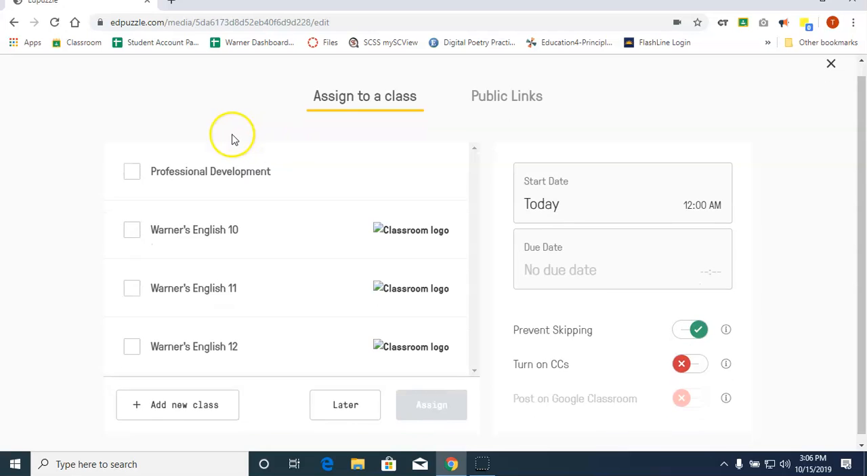
{"action": "left_click", "coordinate": [132, 166]}
{"action": "scroll", "coordinate": [151, 268], "scroll_direction": "down", "scroll_amount": 1}
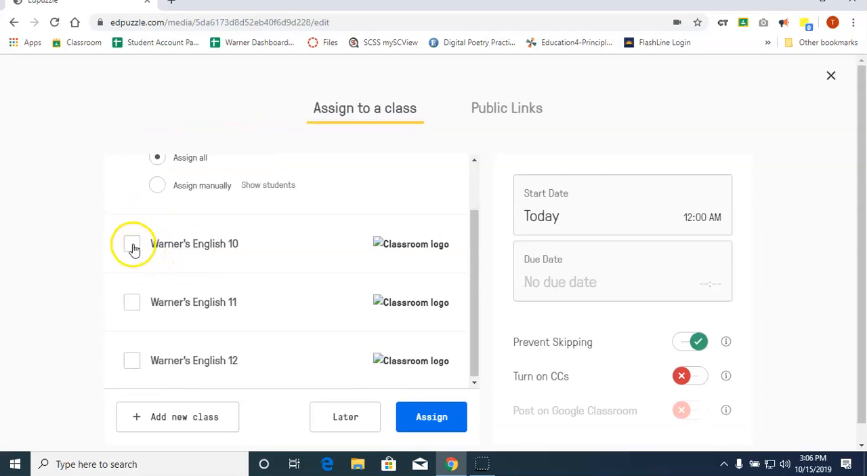
{"action": "left_click", "coordinate": [158, 189]}
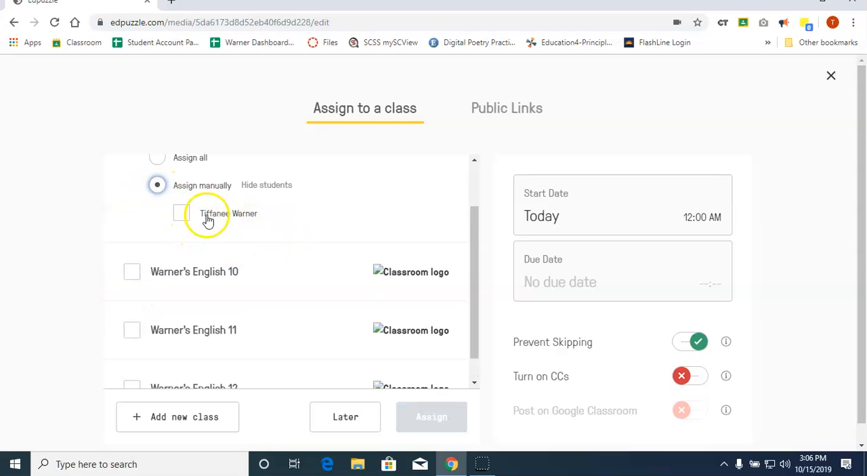
{"action": "scroll", "coordinate": [250, 220], "scroll_direction": "up", "scroll_amount": 1}
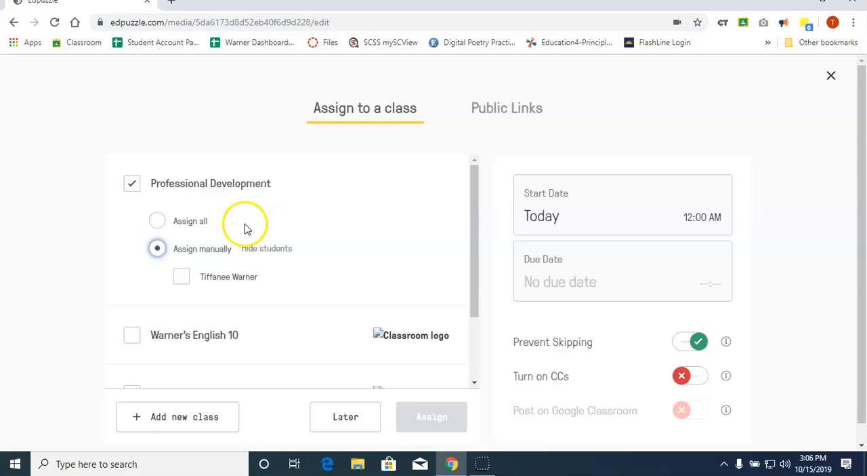
{"action": "left_click", "coordinate": [158, 221]}
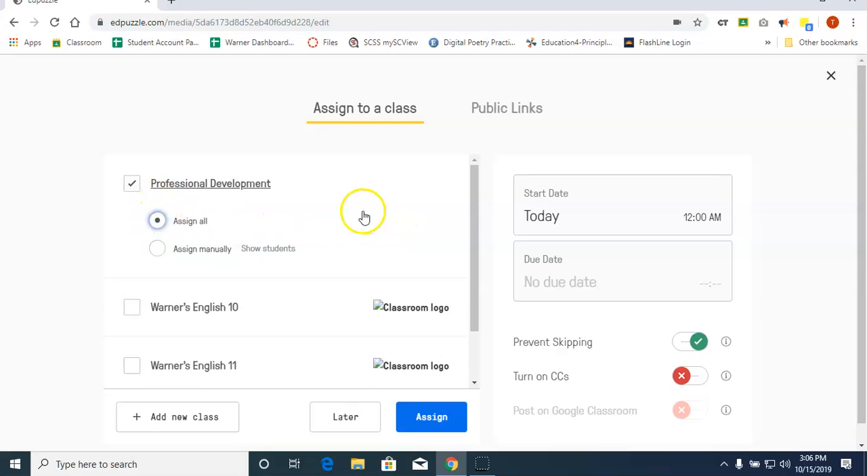
Try to set the assignment's due date to October 18, 2019.
{"action": "scroll", "coordinate": [361, 213], "scroll_direction": "down", "scroll_amount": 1}
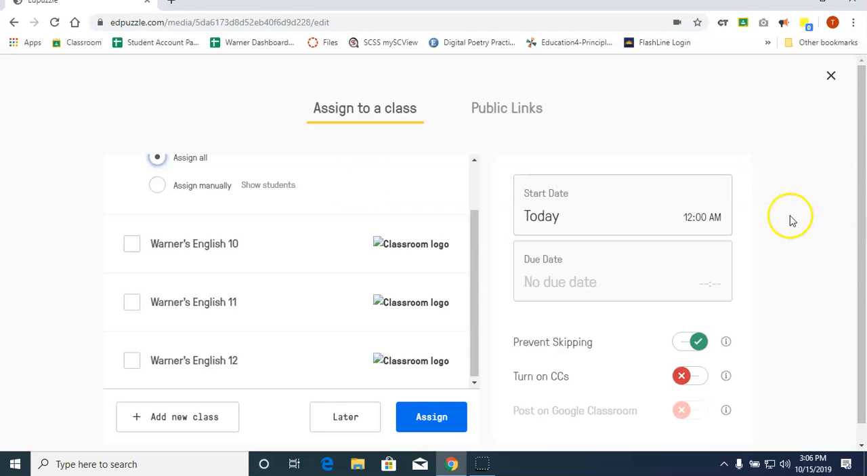
{"action": "scroll", "coordinate": [814, 218], "scroll_direction": "down", "scroll_amount": 1}
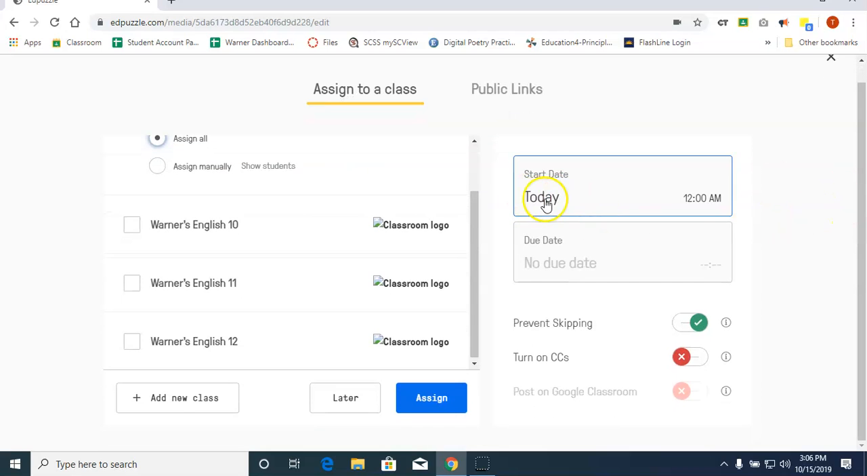
{"action": "left_click", "coordinate": [572, 271]}
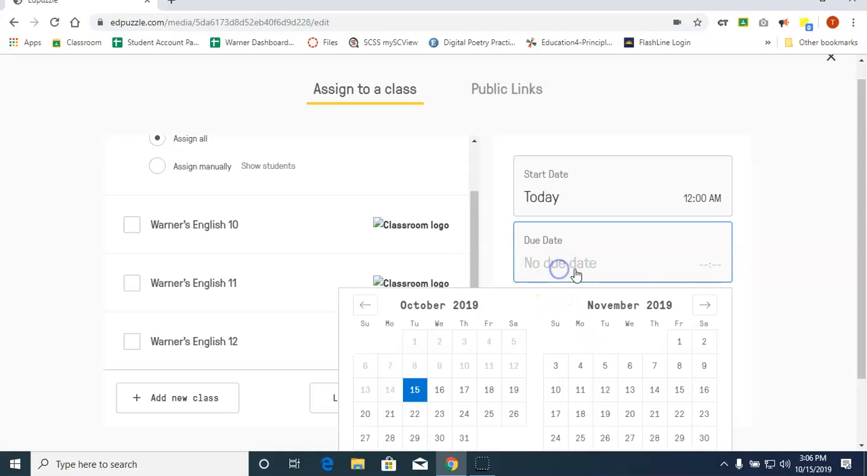
{"action": "left_click", "coordinate": [489, 390]}
{"action": "left_click", "coordinate": [810, 263]}
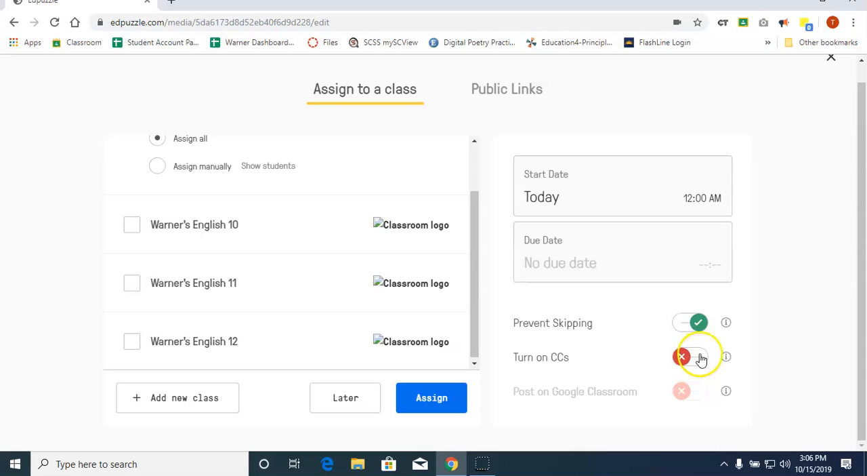
Include the English 10 class with posting on Google Classroom turned on, and assign the lesson.
{"action": "left_click", "coordinate": [682, 391]}
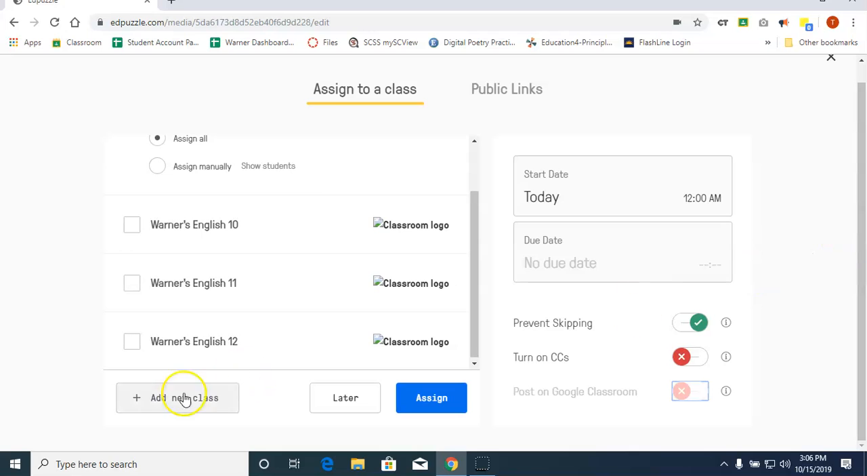
{"action": "scroll", "coordinate": [170, 352], "scroll_direction": "up", "scroll_amount": 2}
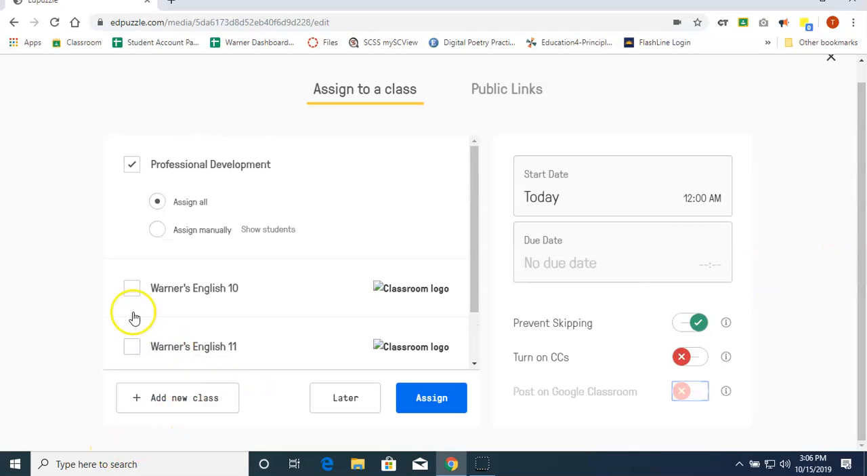
{"action": "left_click", "coordinate": [132, 296]}
{"action": "scroll", "coordinate": [457, 340], "scroll_direction": "down", "scroll_amount": 1}
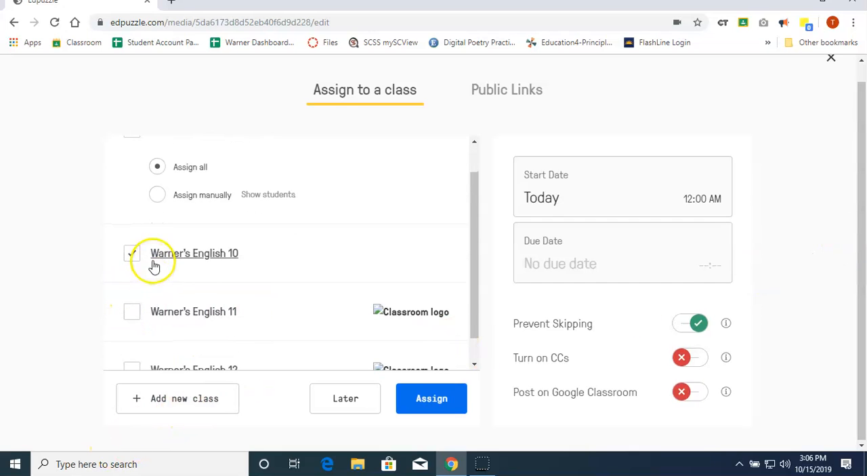
{"action": "left_click", "coordinate": [695, 395]}
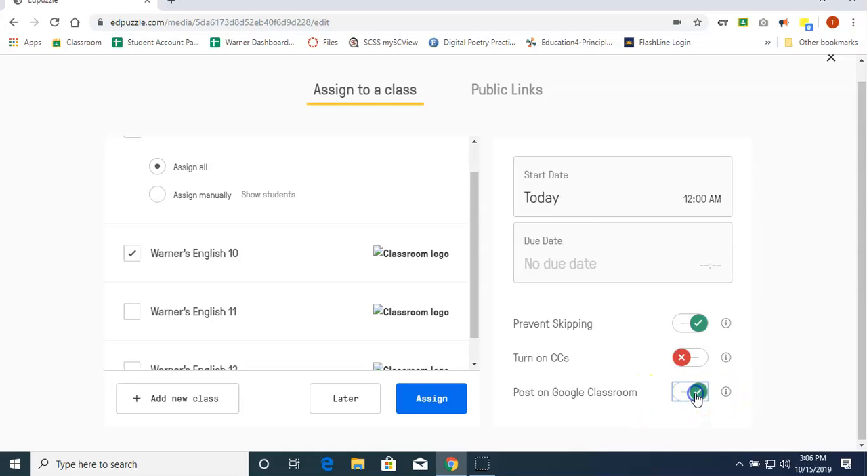
{"action": "left_click", "coordinate": [437, 404]}
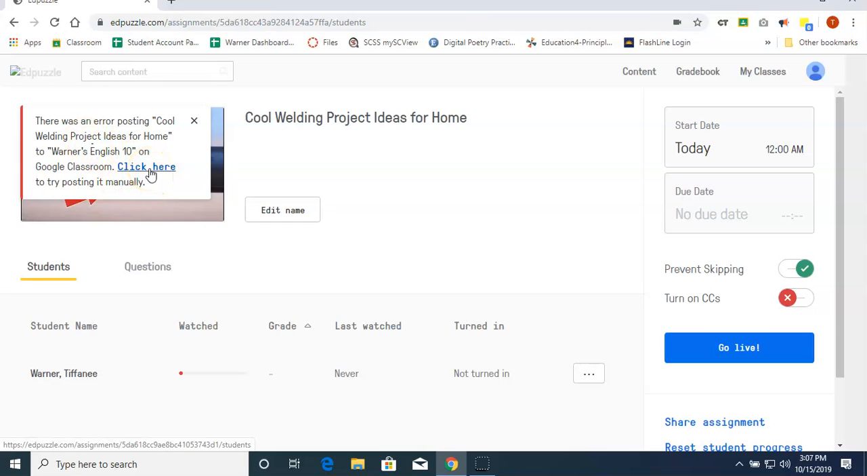
{"action": "left_click", "coordinate": [193, 121]}
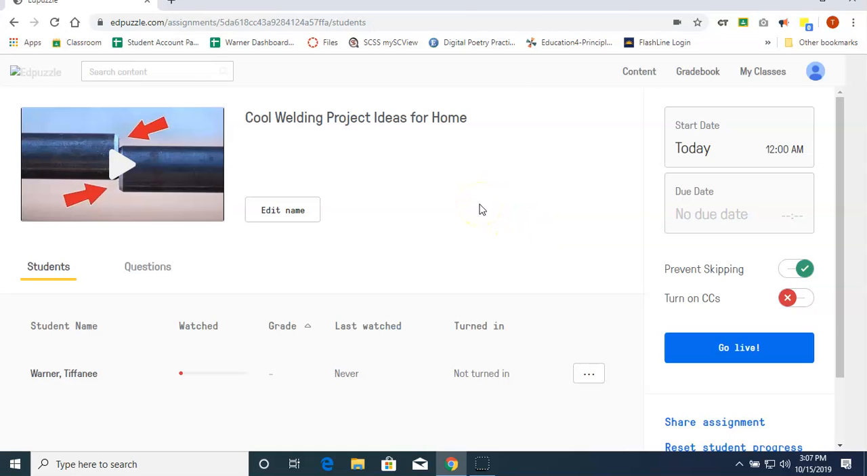
Check the assignment's student progress list and the actions available for the listed student.
{"action": "scroll", "coordinate": [414, 220], "scroll_direction": "down", "scroll_amount": 2}
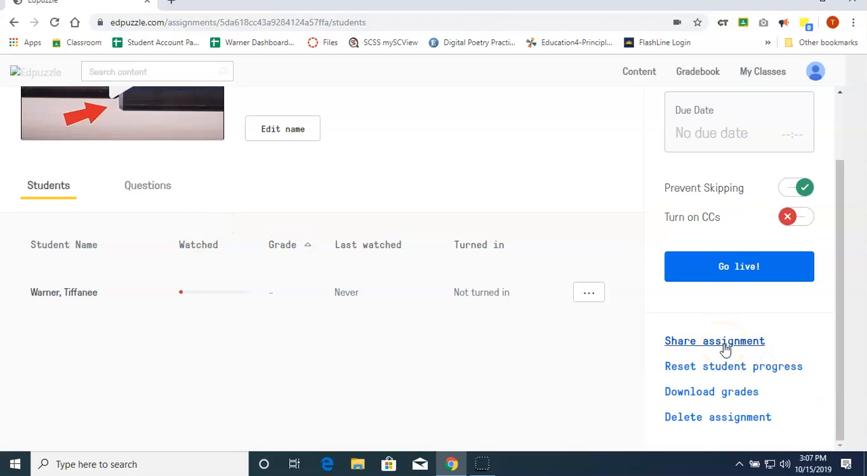
{"action": "left_click", "coordinate": [578, 296]}
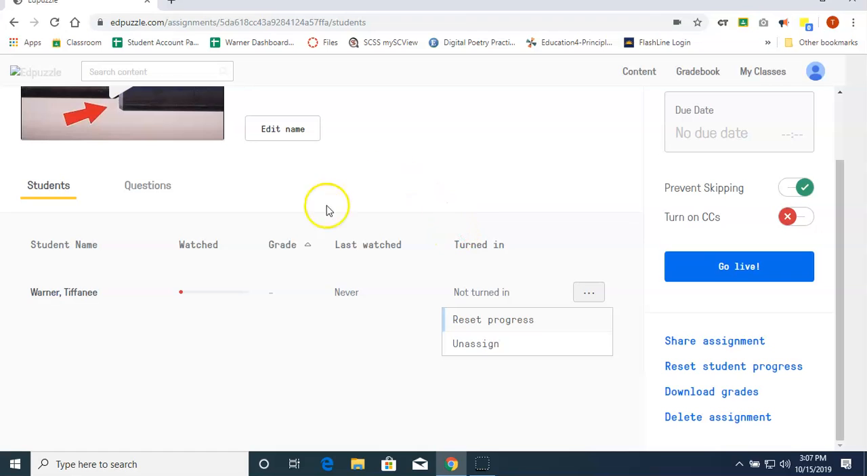
{"action": "scroll", "coordinate": [368, 227], "scroll_direction": "up", "scroll_amount": 1}
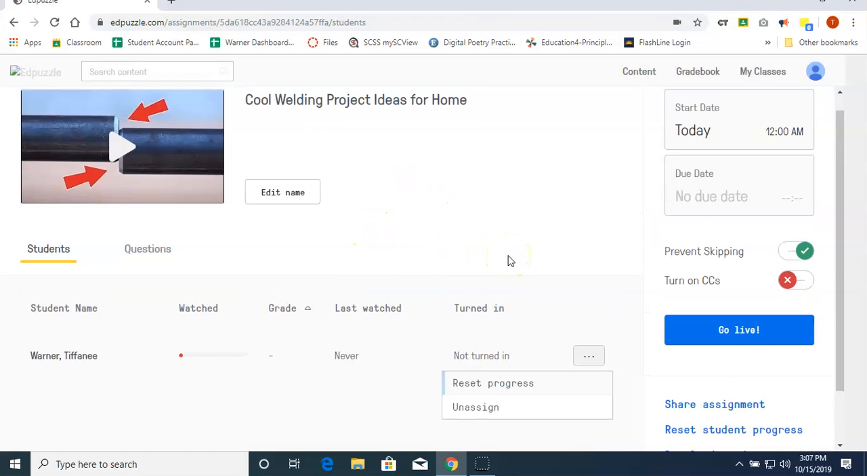
From the gradebook, open the "Main Ideas and Supporting Details of Non-Fiction" assignment and view its answers pending grading.
{"action": "left_click", "coordinate": [704, 72]}
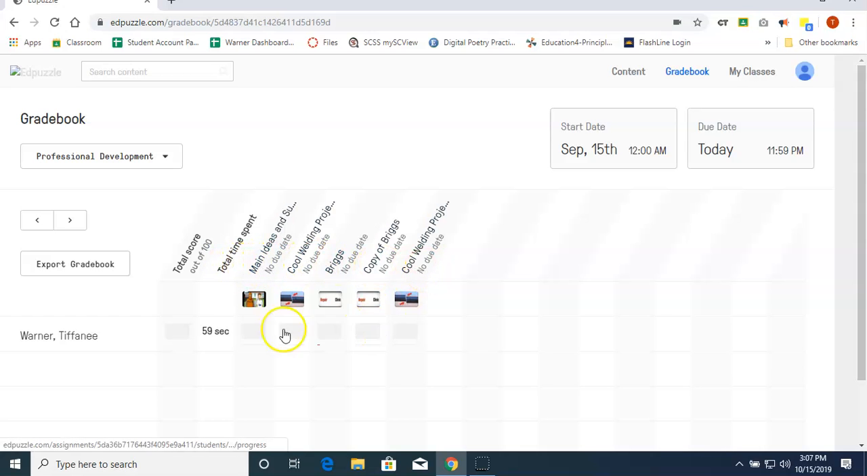
{"action": "scroll", "coordinate": [245, 334], "scroll_direction": "down", "scroll_amount": 1}
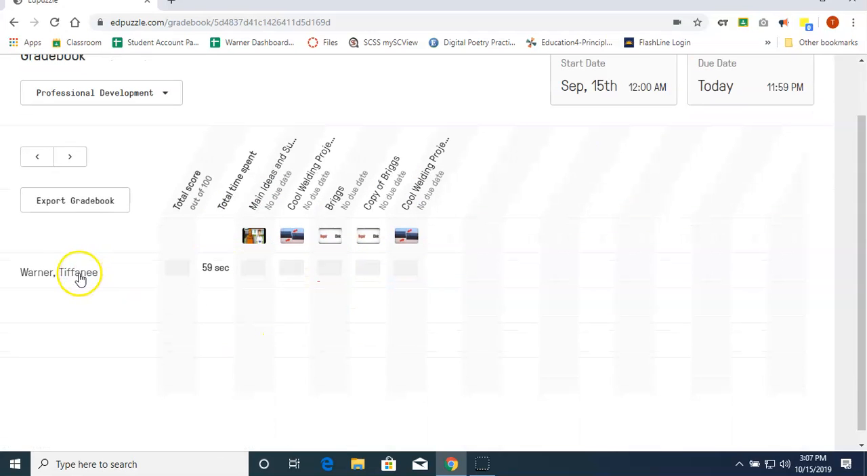
{"action": "left_click", "coordinate": [260, 208]}
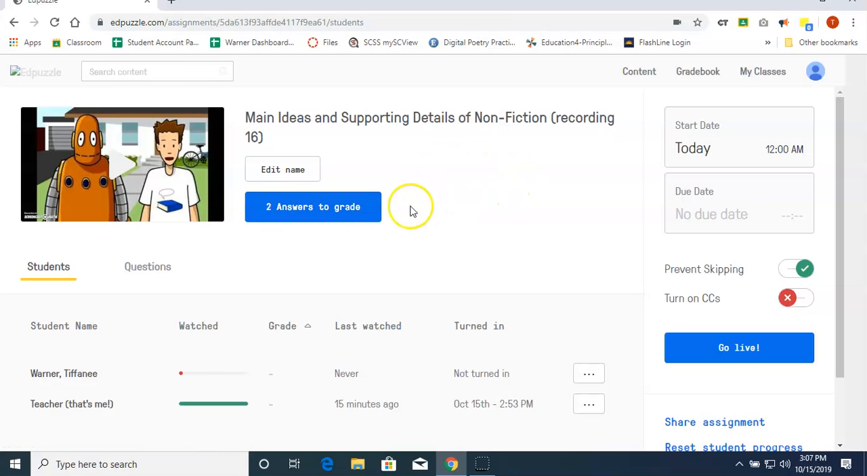
{"action": "scroll", "coordinate": [464, 196], "scroll_direction": "down", "scroll_amount": 1}
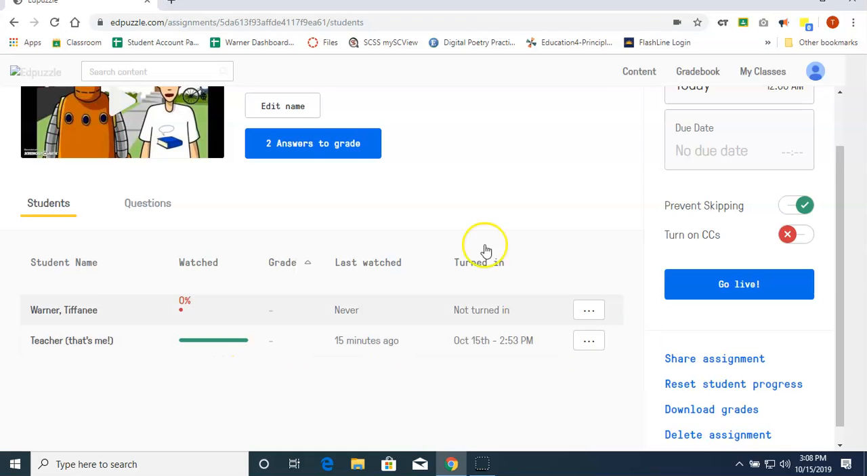
{"action": "left_click", "coordinate": [337, 153]}
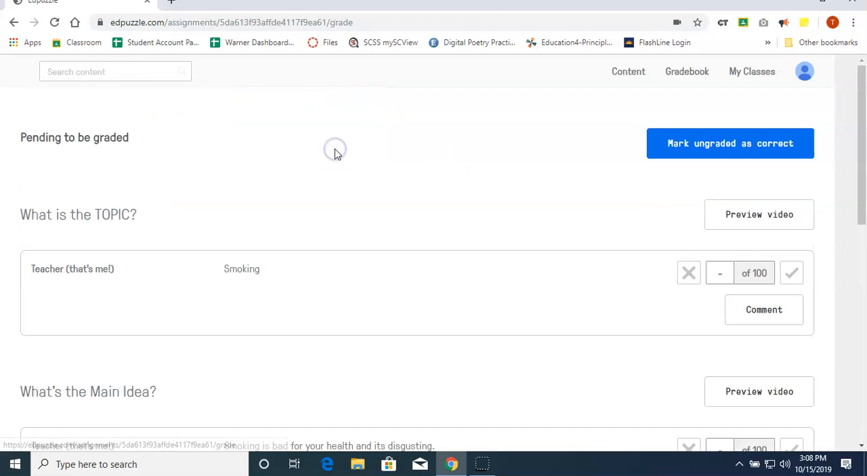
Mark the pending "What is the TOPIC?" answer as correct and the "What's the Main Idea?" answer as wrong.
{"action": "scroll", "coordinate": [390, 210], "scroll_direction": "down", "scroll_amount": 1}
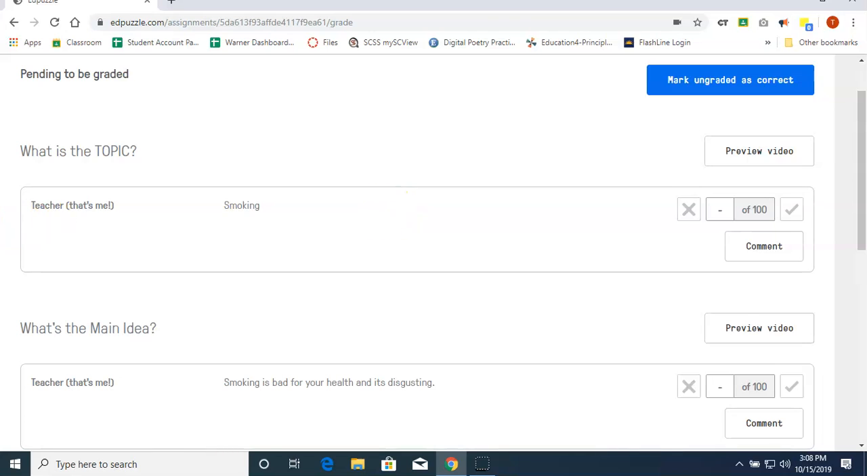
{"action": "left_click", "coordinate": [792, 210]}
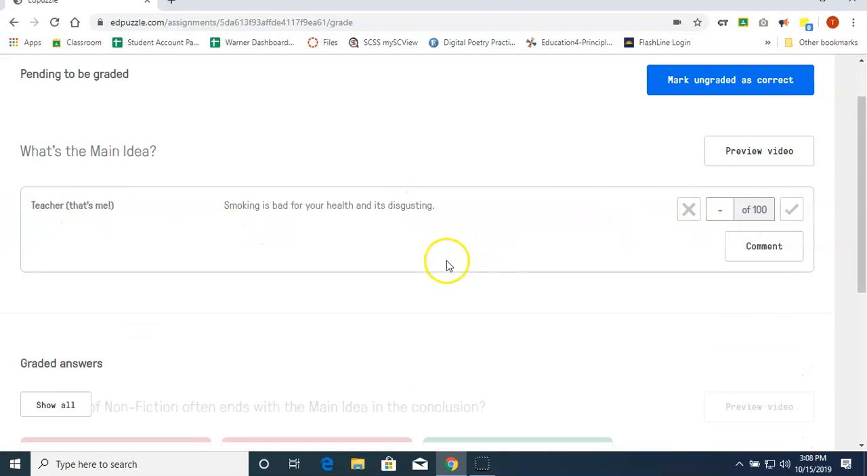
{"action": "left_click", "coordinate": [791, 210]}
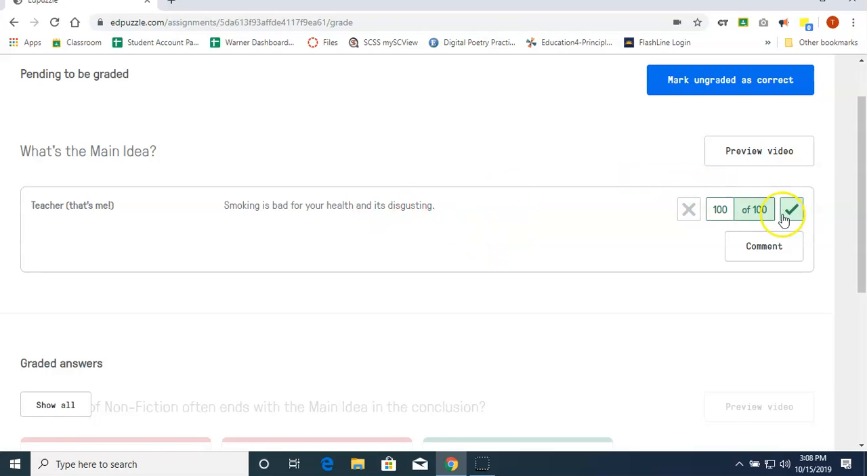
{"action": "left_click", "coordinate": [687, 216]}
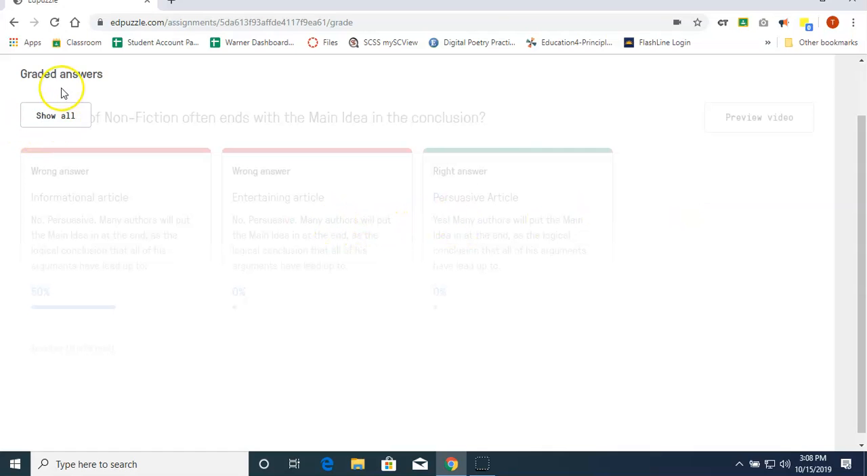
Show all graded answers and review the responses and scores for each question.
{"action": "left_click", "coordinate": [66, 119]}
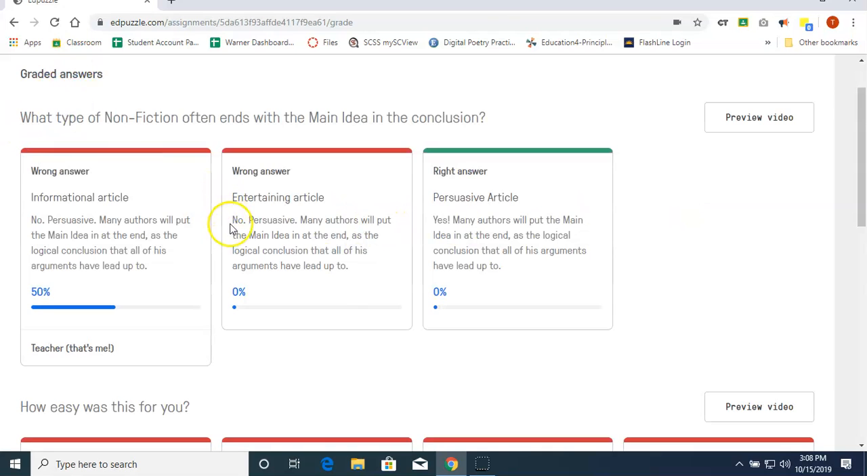
{"action": "scroll", "coordinate": [228, 231], "scroll_direction": "down", "scroll_amount": 2}
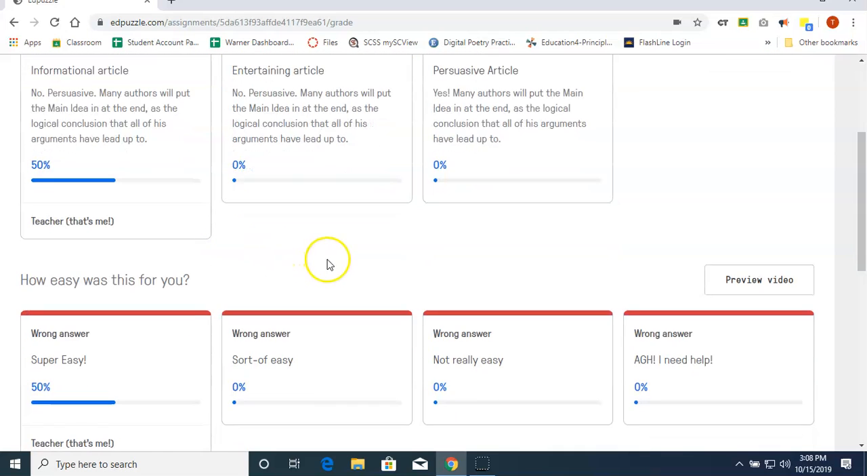
{"action": "scroll", "coordinate": [329, 265], "scroll_direction": "up", "scroll_amount": 1}
{"action": "scroll", "coordinate": [329, 264], "scroll_direction": "down", "scroll_amount": 4}
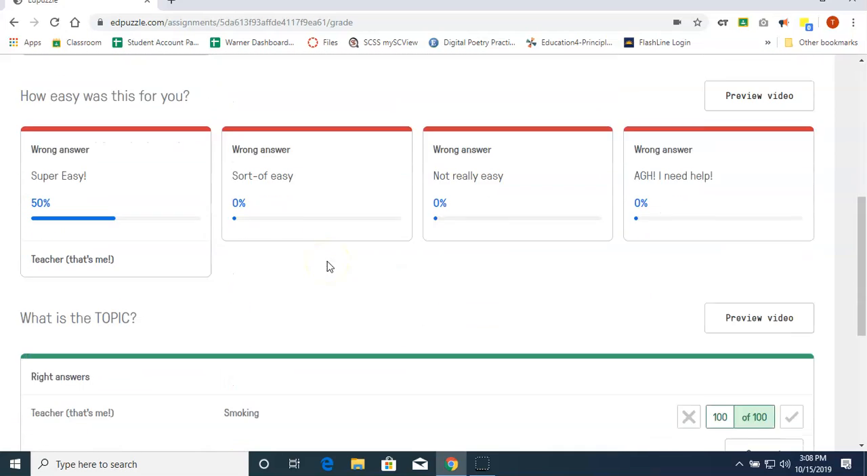
{"action": "scroll", "coordinate": [328, 265], "scroll_direction": "down", "scroll_amount": 2}
{"action": "scroll", "coordinate": [327, 265], "scroll_direction": "up", "scroll_amount": 2}
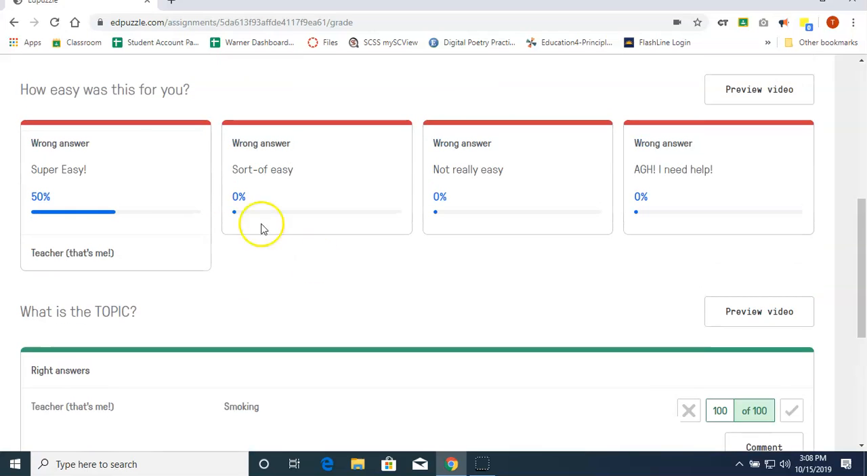
{"action": "scroll", "coordinate": [345, 297], "scroll_direction": "down", "scroll_amount": 4}
{"action": "left_click", "coordinate": [349, 299]}
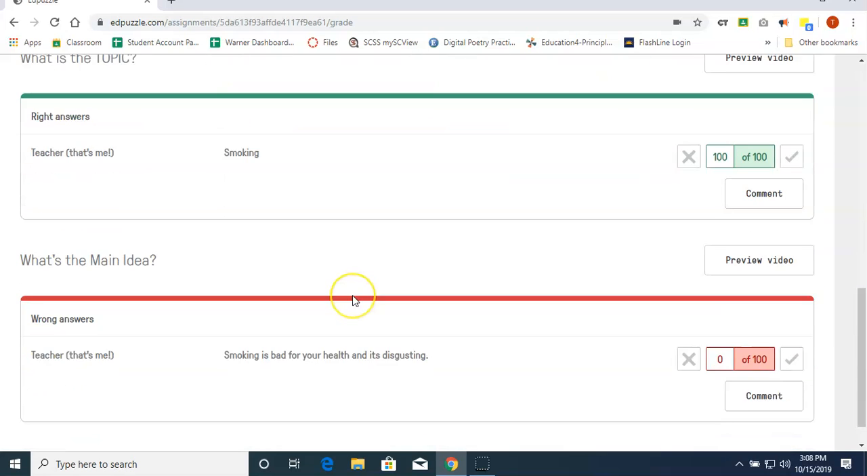
{"action": "scroll", "coordinate": [513, 252], "scroll_direction": "up", "scroll_amount": 4}
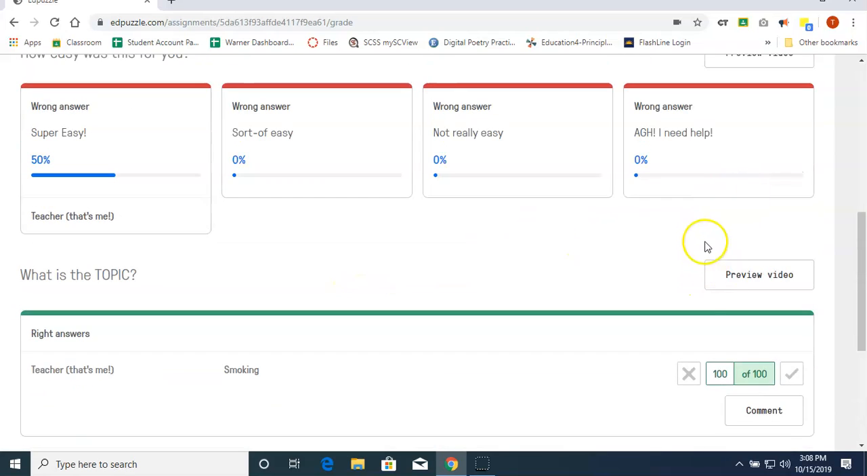
{"action": "scroll", "coordinate": [707, 244], "scroll_direction": "up", "scroll_amount": 5}
{"action": "scroll", "coordinate": [705, 238], "scroll_direction": "up", "scroll_amount": 3}
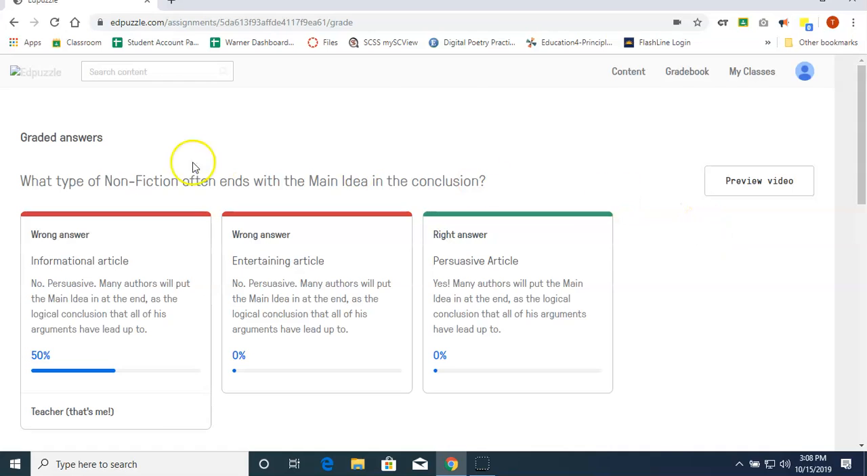
Reopen the "Main Ideas and Supporting Details of Non-Fiction" assignment from the gradebook and check its grade download options without downloading.
{"action": "left_click", "coordinate": [687, 73]}
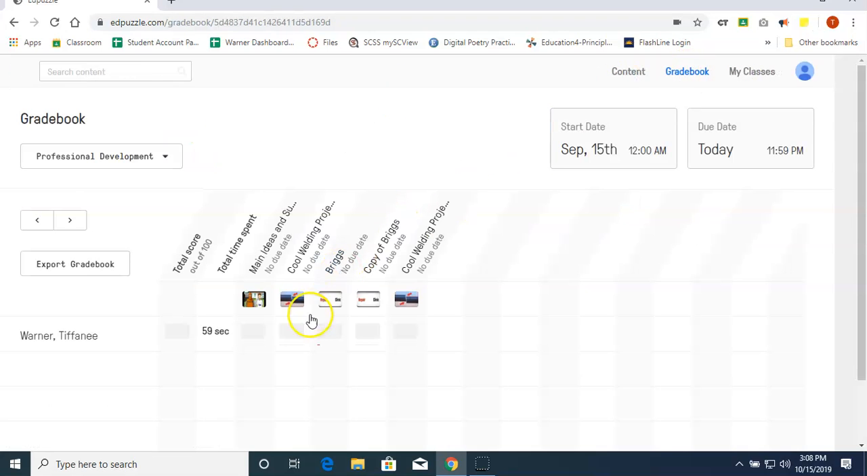
{"action": "left_click", "coordinate": [272, 250]}
{"action": "scroll", "coordinate": [285, 349], "scroll_direction": "down", "scroll_amount": 1}
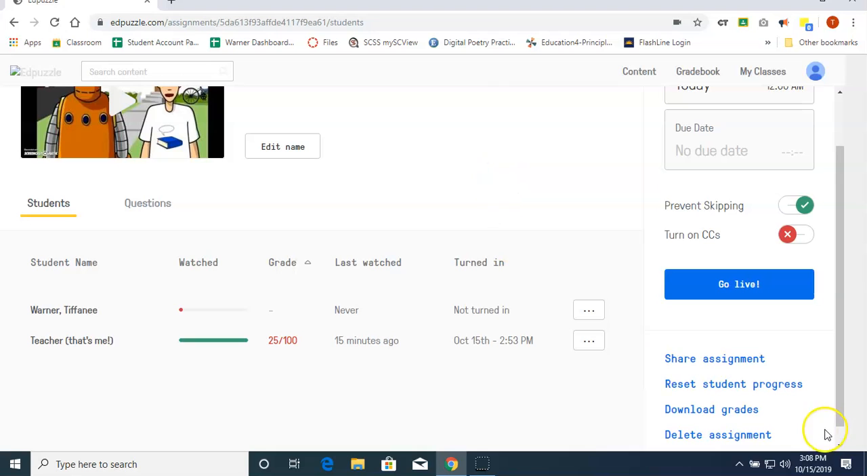
{"action": "left_click", "coordinate": [740, 412]}
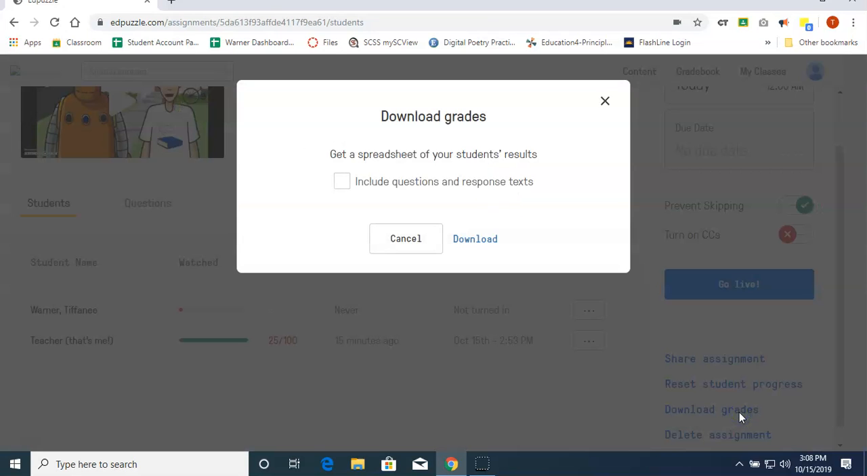
{"action": "left_click", "coordinate": [407, 243]}
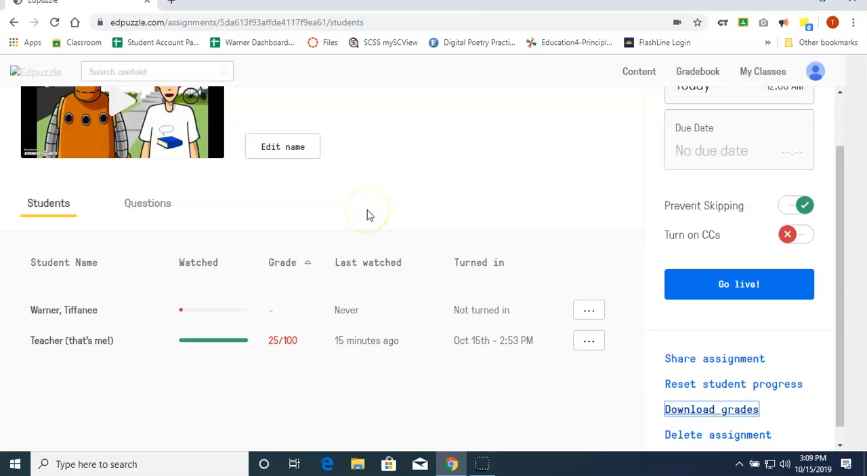
{"action": "scroll", "coordinate": [367, 215], "scroll_direction": "up", "scroll_amount": 1}
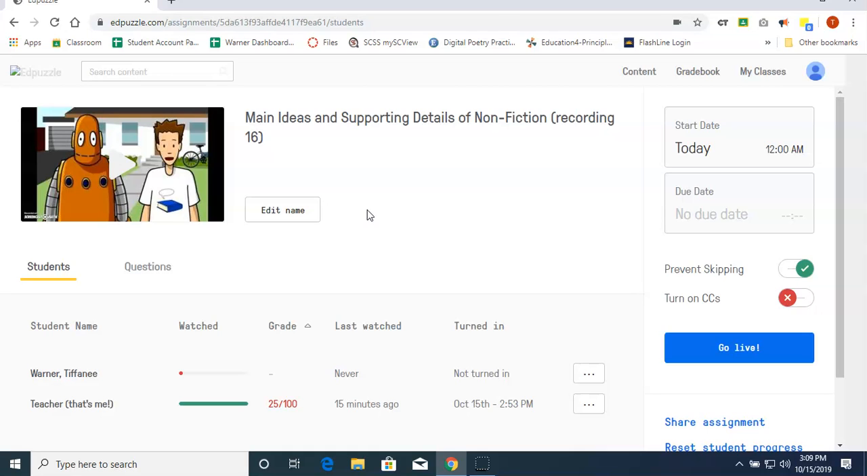
{"action": "left_click", "coordinate": [390, 225]}
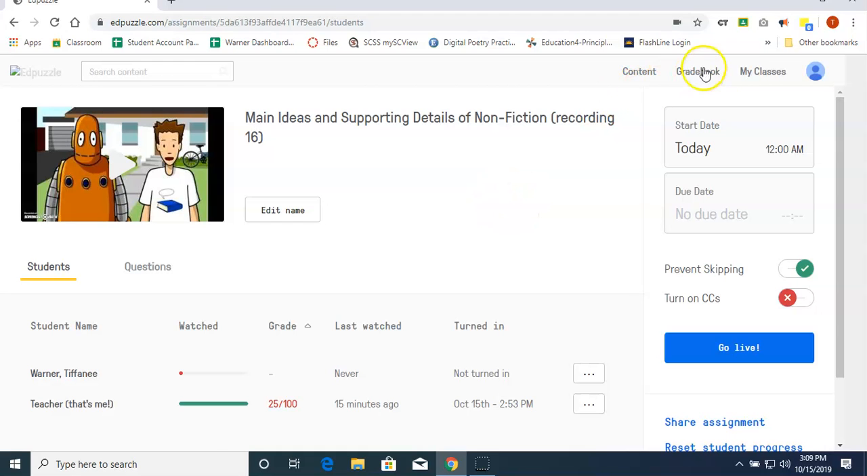
Go to the content home page and browse the trending Literature/Language Arts videos.
{"action": "left_click", "coordinate": [640, 78]}
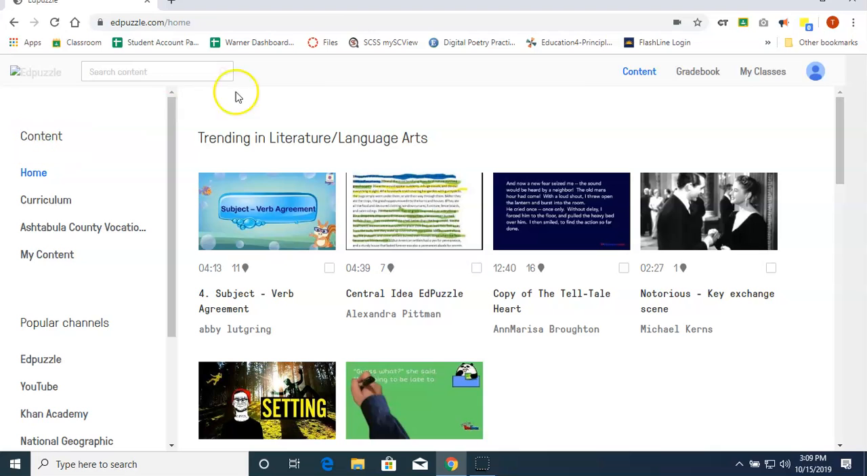
{"action": "scroll", "coordinate": [326, 139], "scroll_direction": "down", "scroll_amount": 1}
{"action": "scroll", "coordinate": [326, 139], "scroll_direction": "down", "scroll_amount": 1}
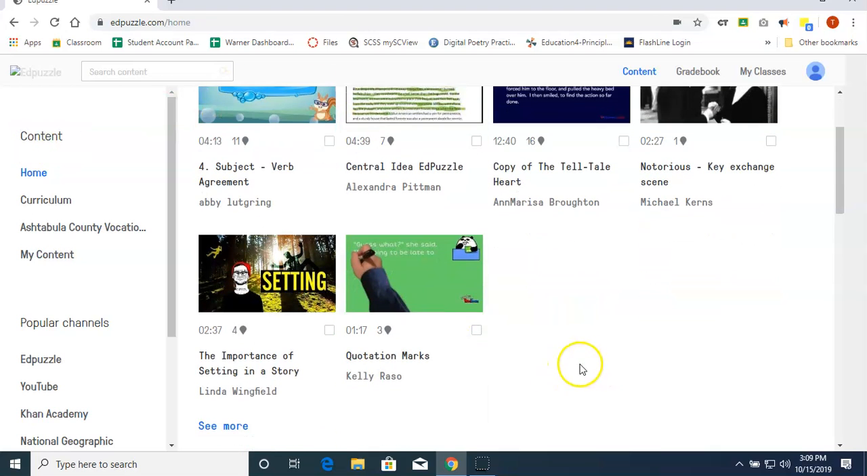
{"action": "scroll", "coordinate": [586, 357], "scroll_direction": "up", "scroll_amount": 2}
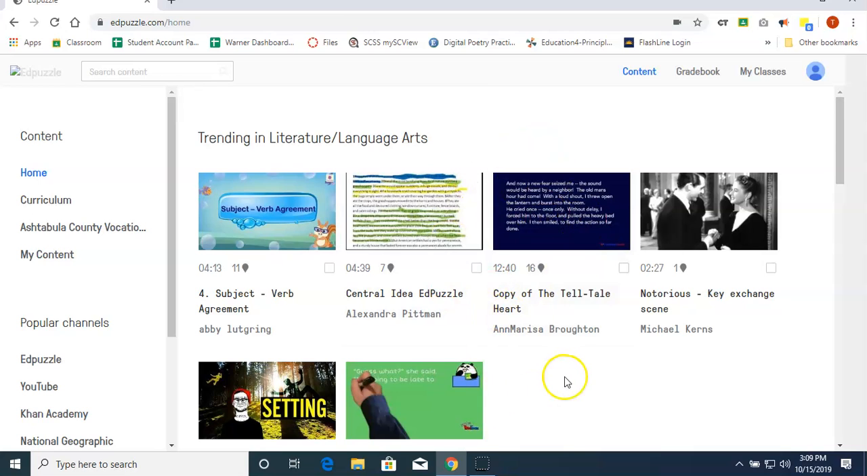
{"action": "scroll", "coordinate": [565, 381], "scroll_direction": "down", "scroll_amount": 1}
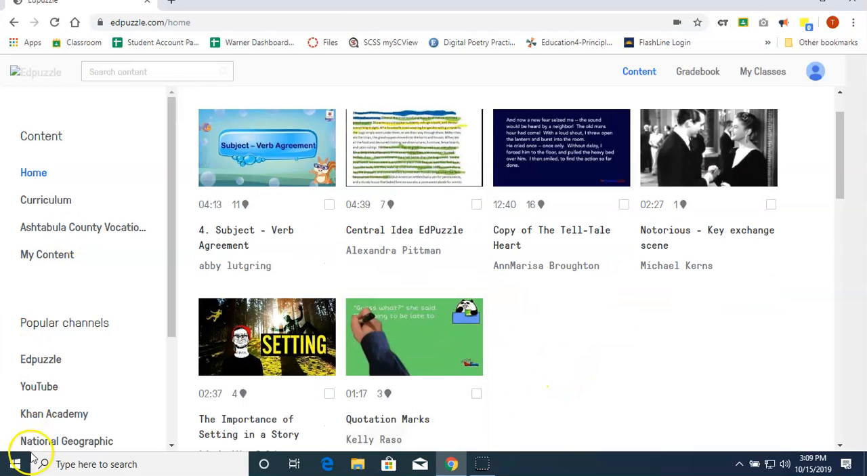